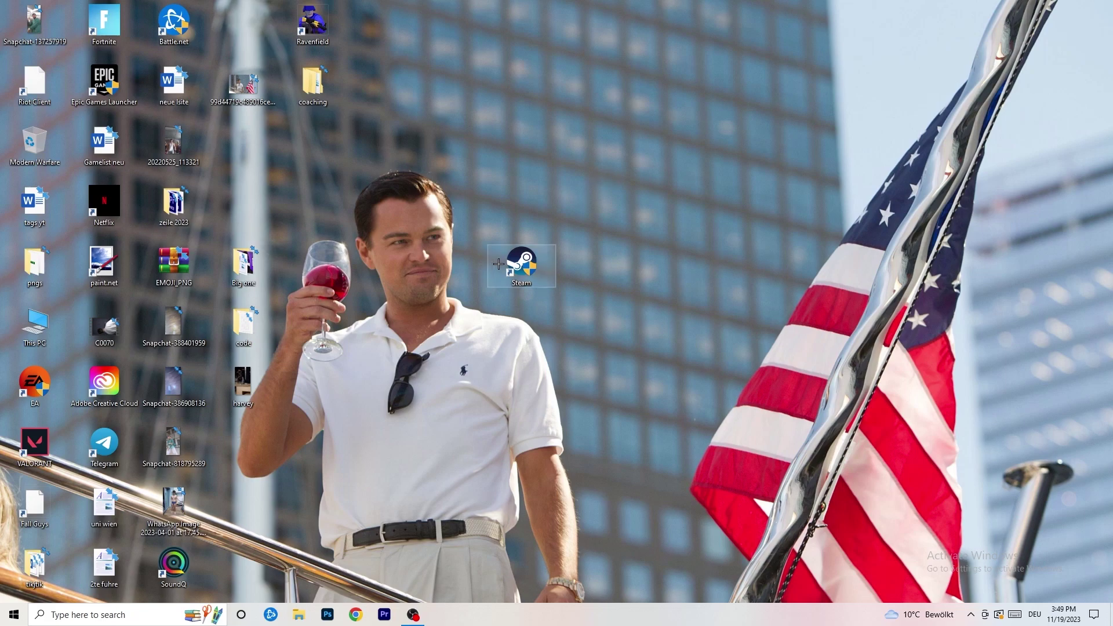
# - Open the Steam desktop shortcut's properties at its compatibility settings
pyautogui.moveTo(522, 267); pyautogui.dragTo(591, 229)
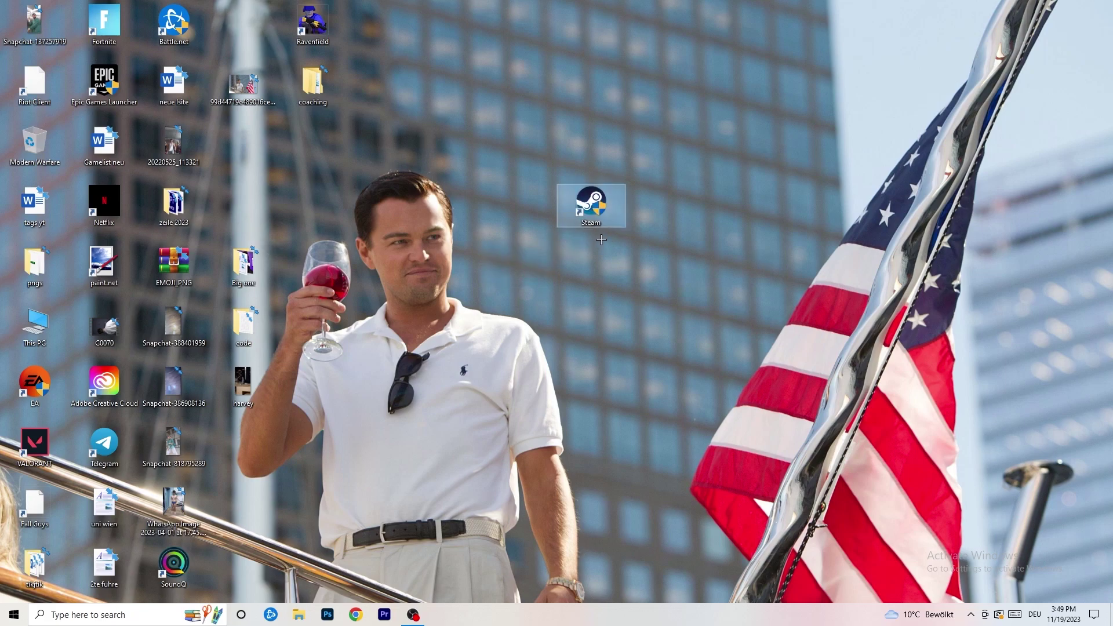
pyautogui.rightClick(598, 203)
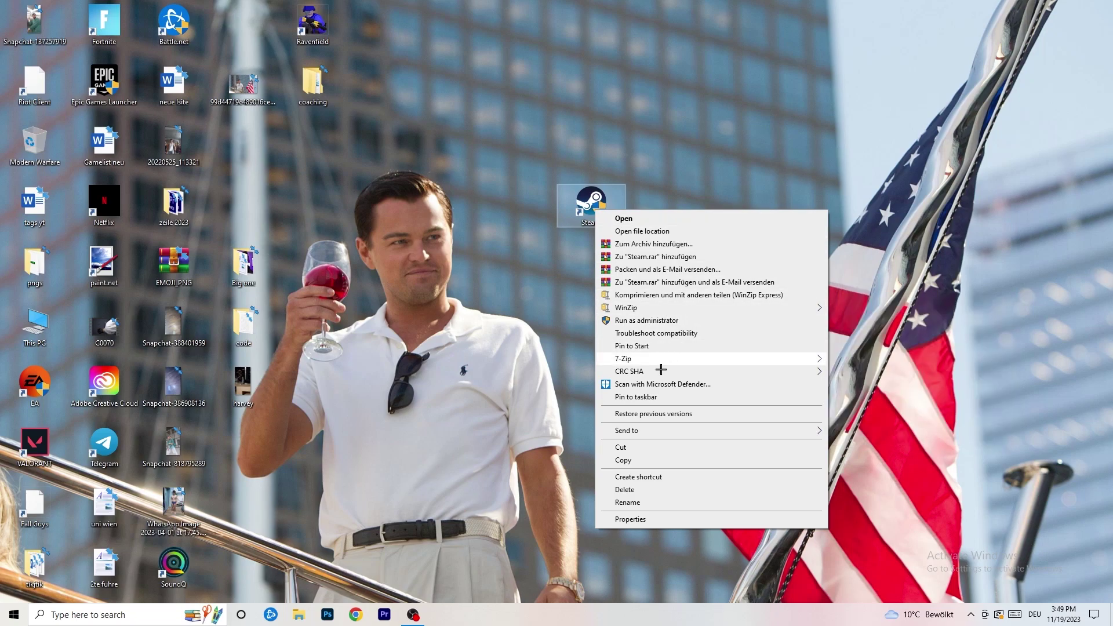
pyautogui.click(644, 520)
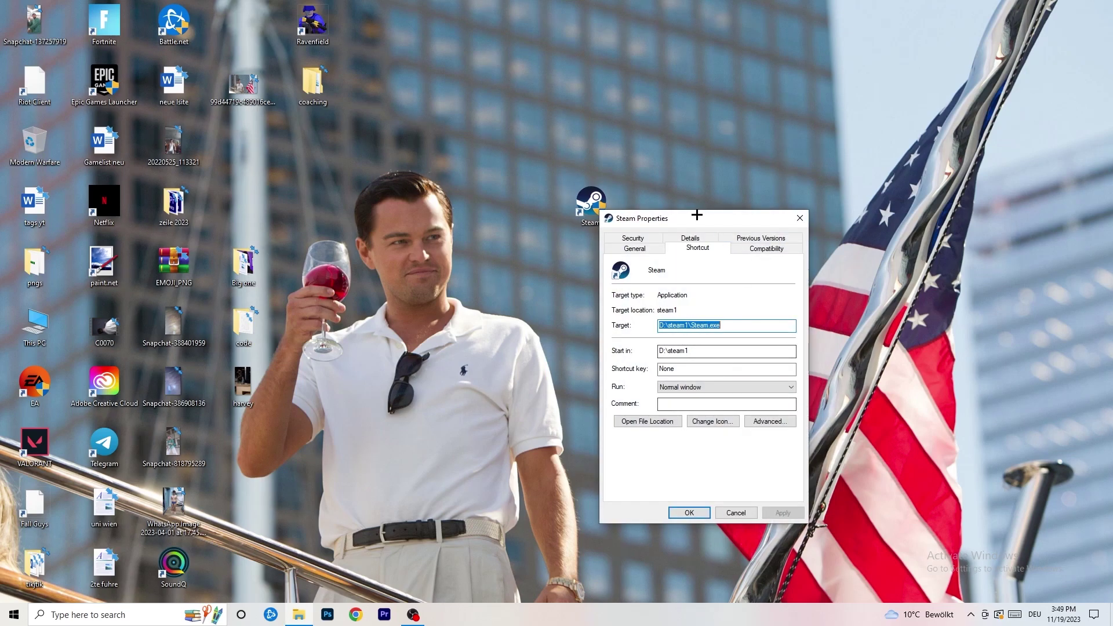
pyautogui.moveTo(695, 216); pyautogui.dragTo(505, 167)
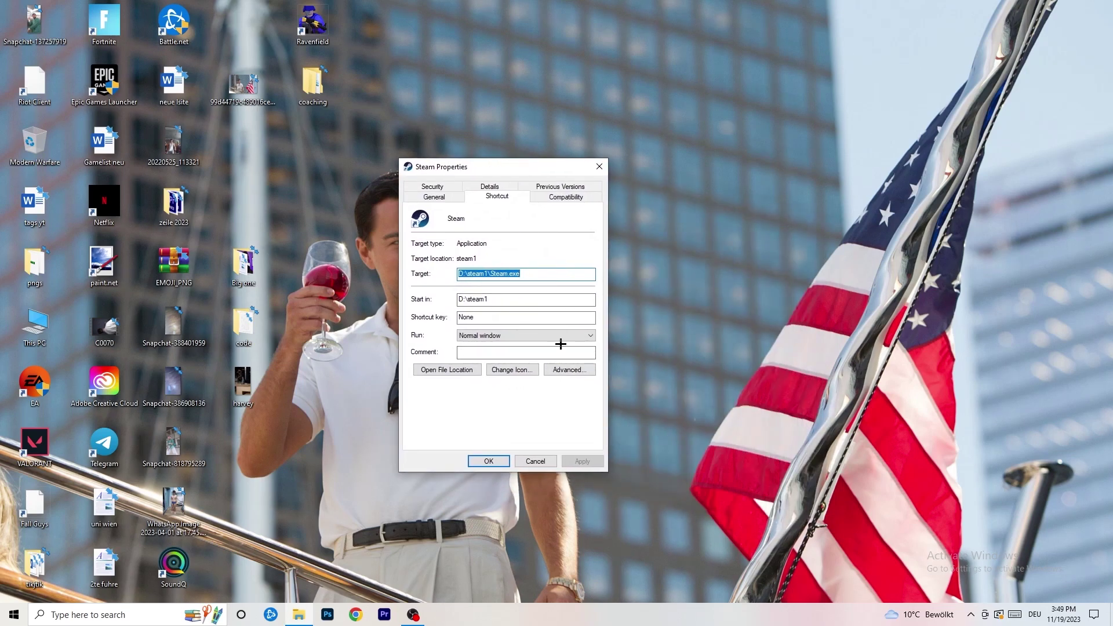
pyautogui.click(571, 198)
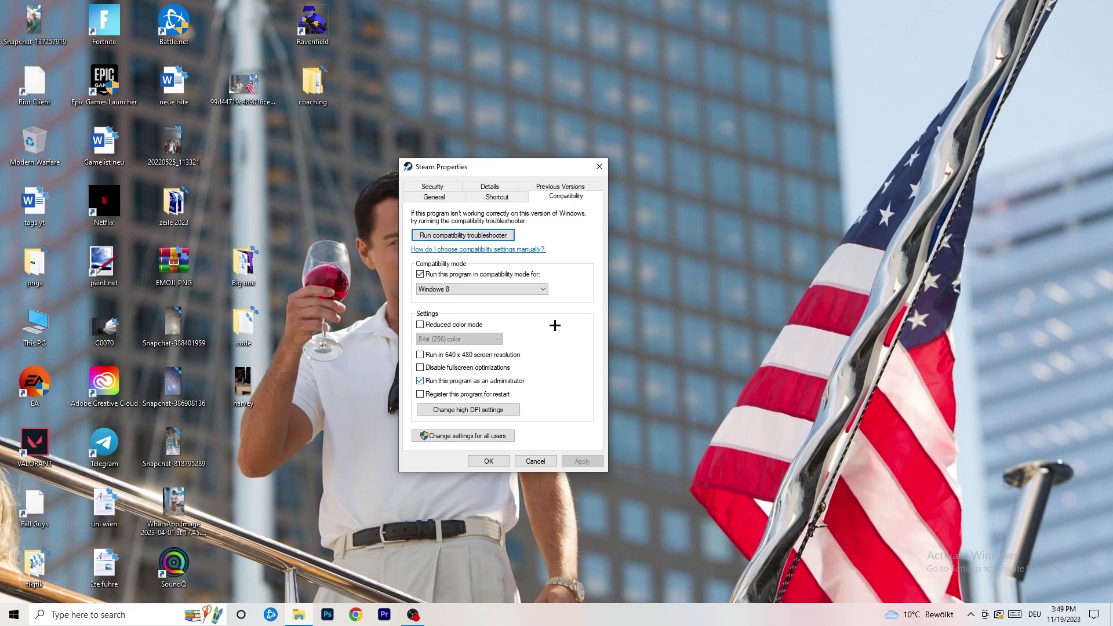
# - Review the compatibility mode options for Steam and accept the properties without changing any setting
pyautogui.moveTo(512, 170); pyautogui.dragTo(642, 122)
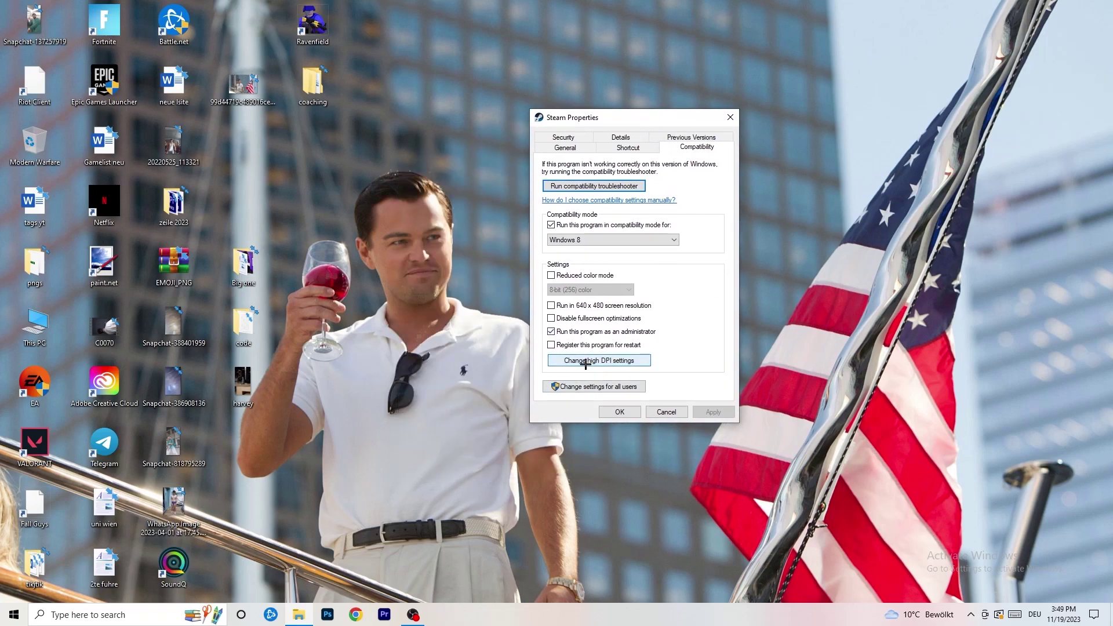
pyautogui.click(618, 240)
pyautogui.click(726, 229)
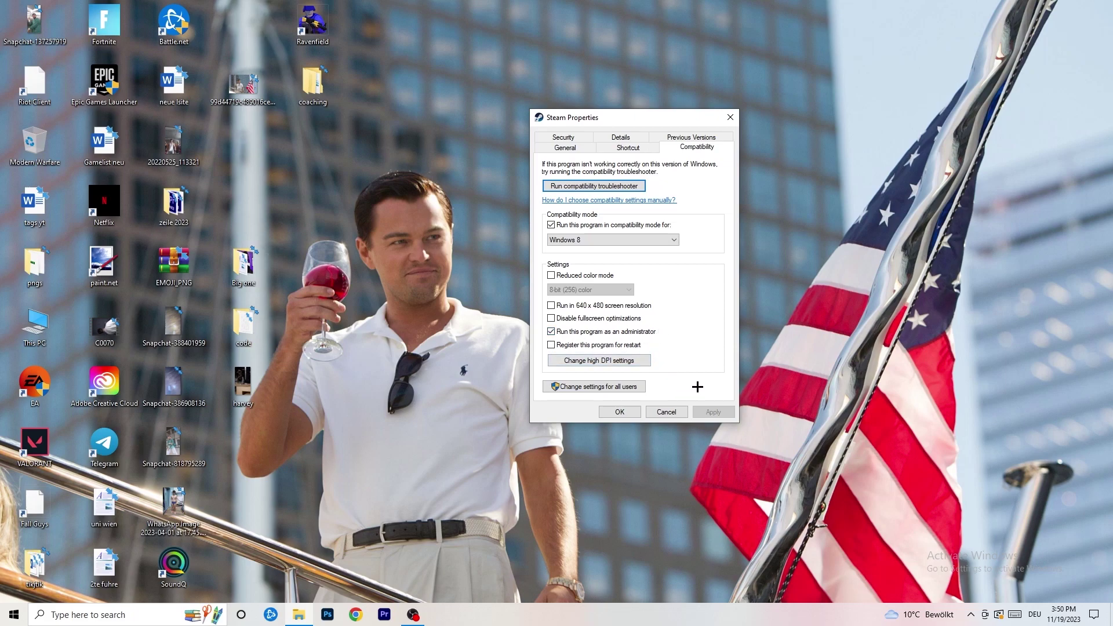
pyautogui.click(631, 412)
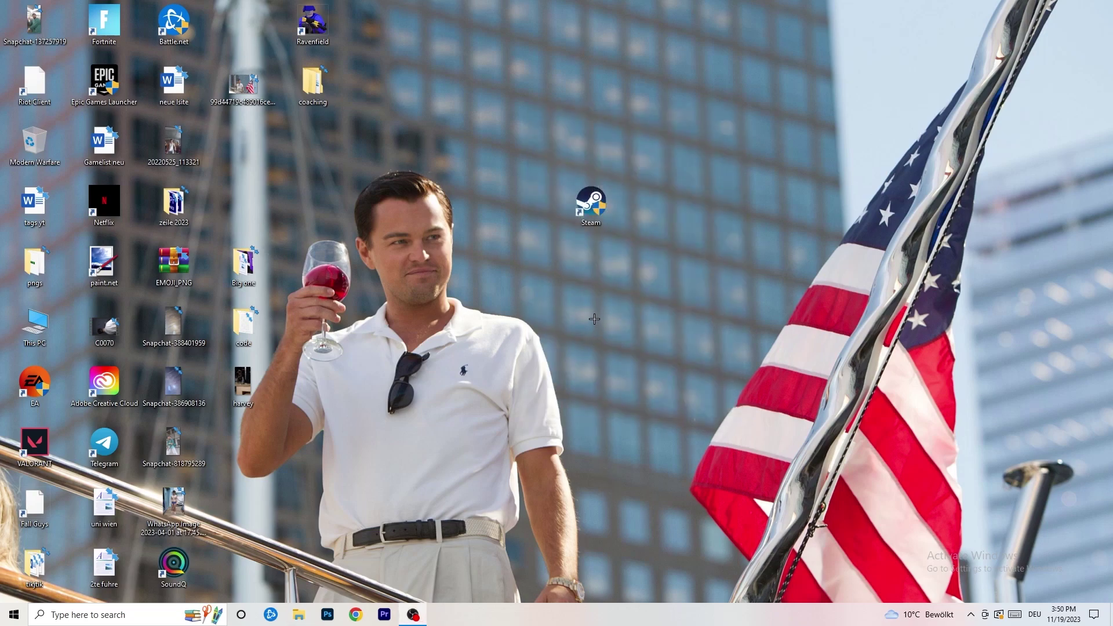
# - Move the Steam shortcut elsewhere on the desktop, recheck its compatibility settings and dismiss its properties
pyautogui.moveTo(590, 205); pyautogui.dragTo(526, 208)
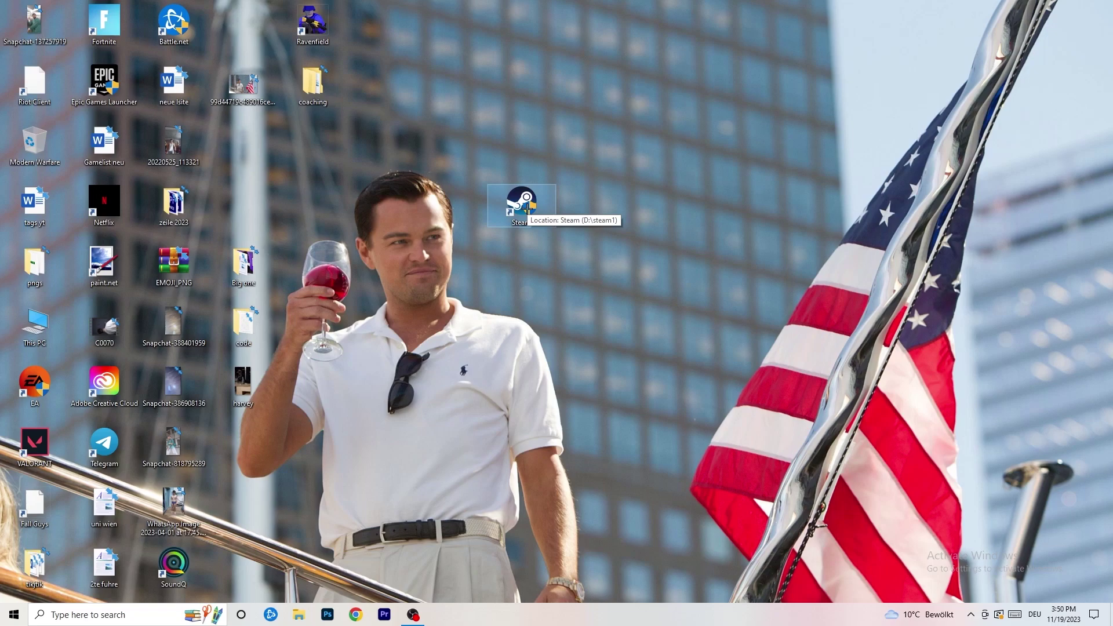
pyautogui.moveTo(527, 210); pyautogui.dragTo(387, 212)
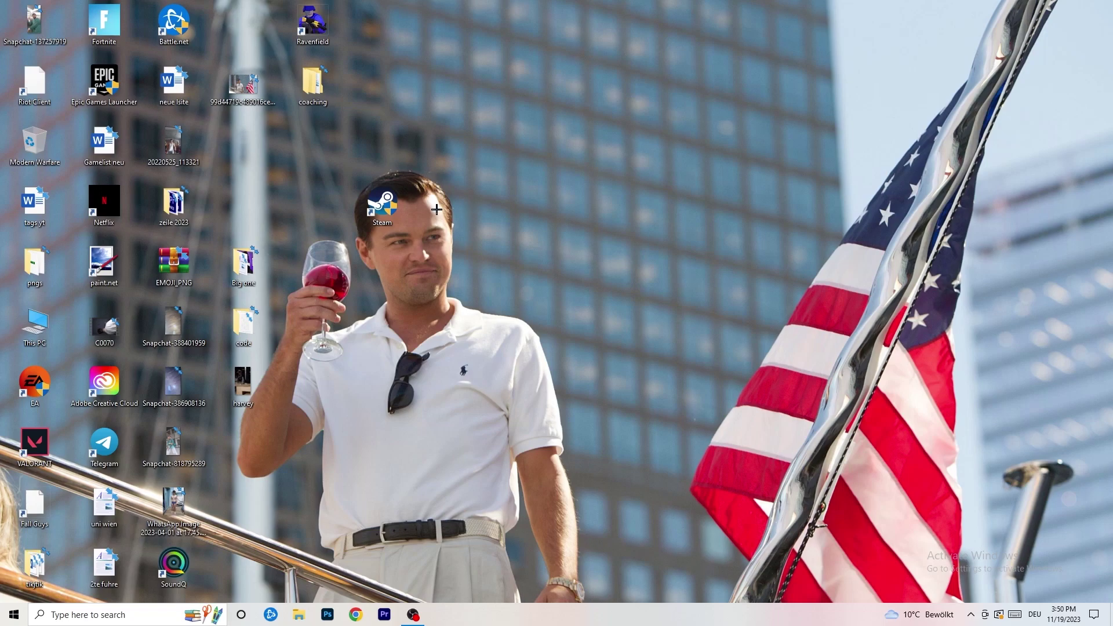
pyautogui.rightClick(384, 216)
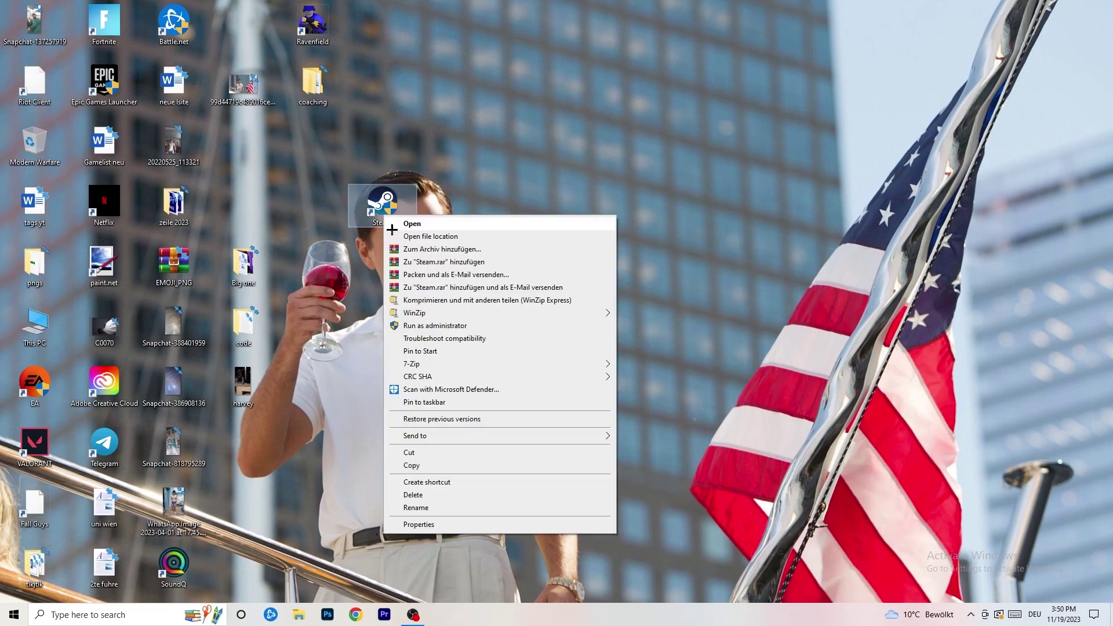
pyautogui.click(419, 524)
pyautogui.click(540, 253)
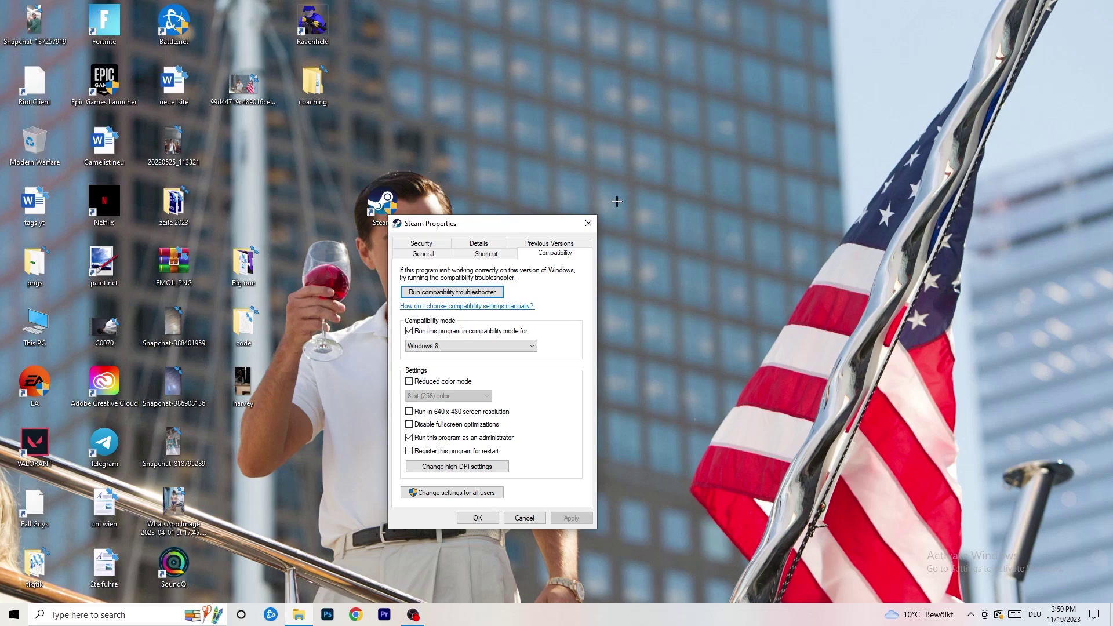
pyautogui.click(589, 224)
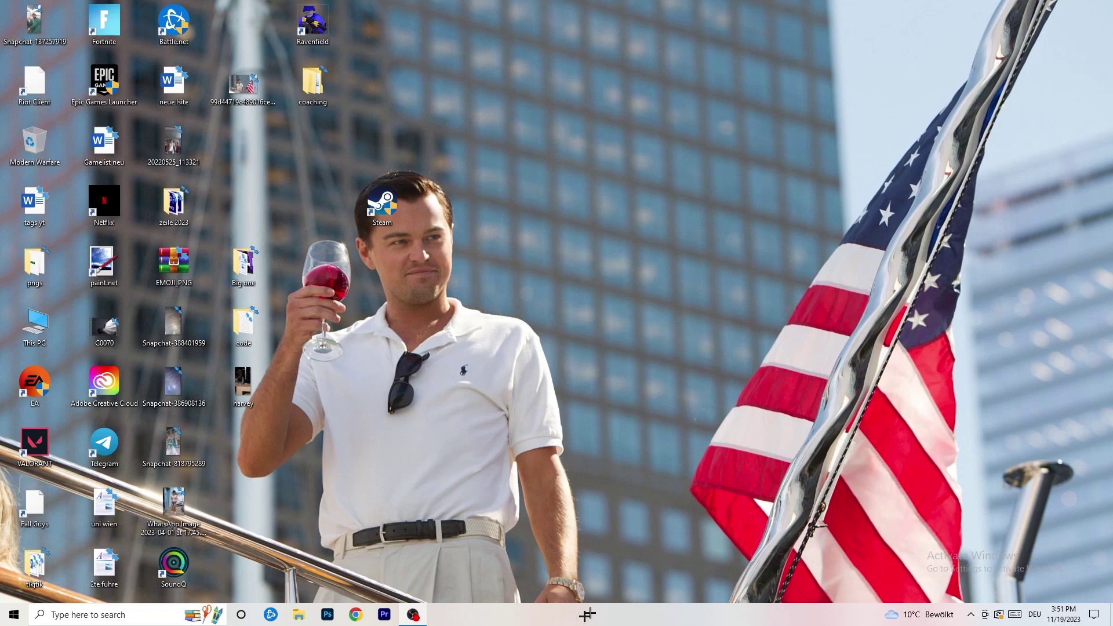
# - Open Task Manager from the taskbar and show it at full-screen size
pyautogui.moveTo(587, 614); pyautogui.dragTo(567, 585)
pyautogui.rightClick(563, 616)
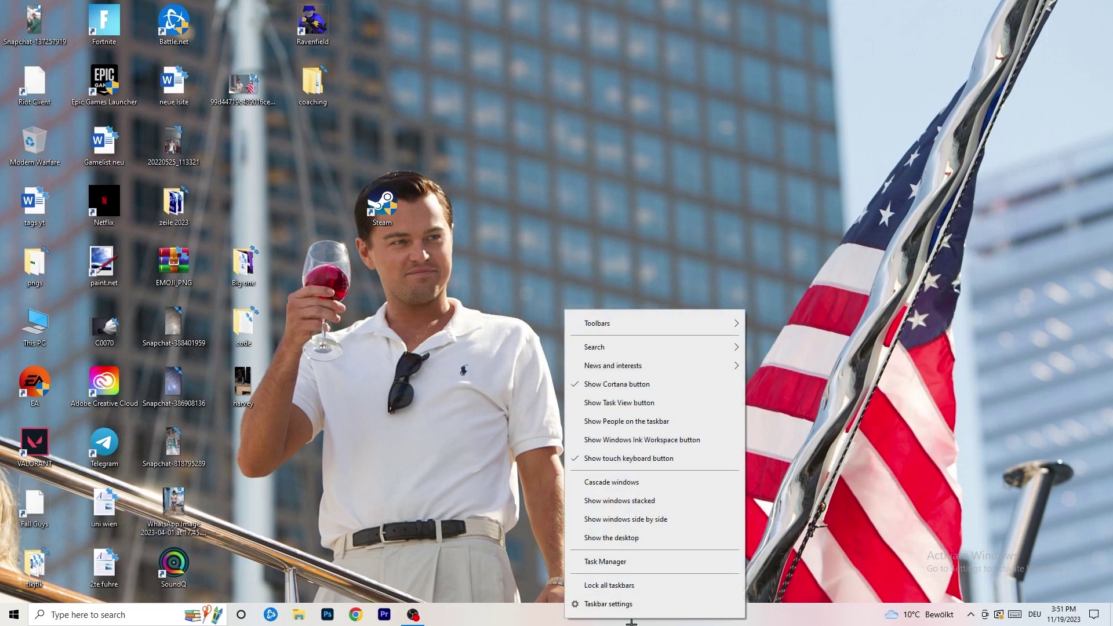
pyautogui.click(621, 562)
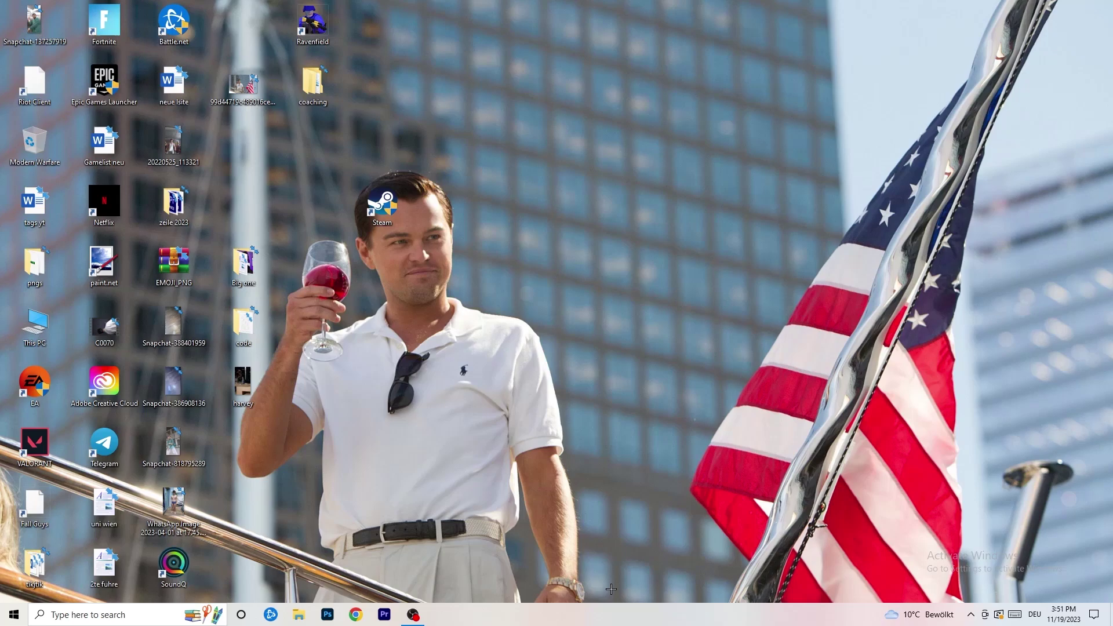
pyautogui.click(643, 29)
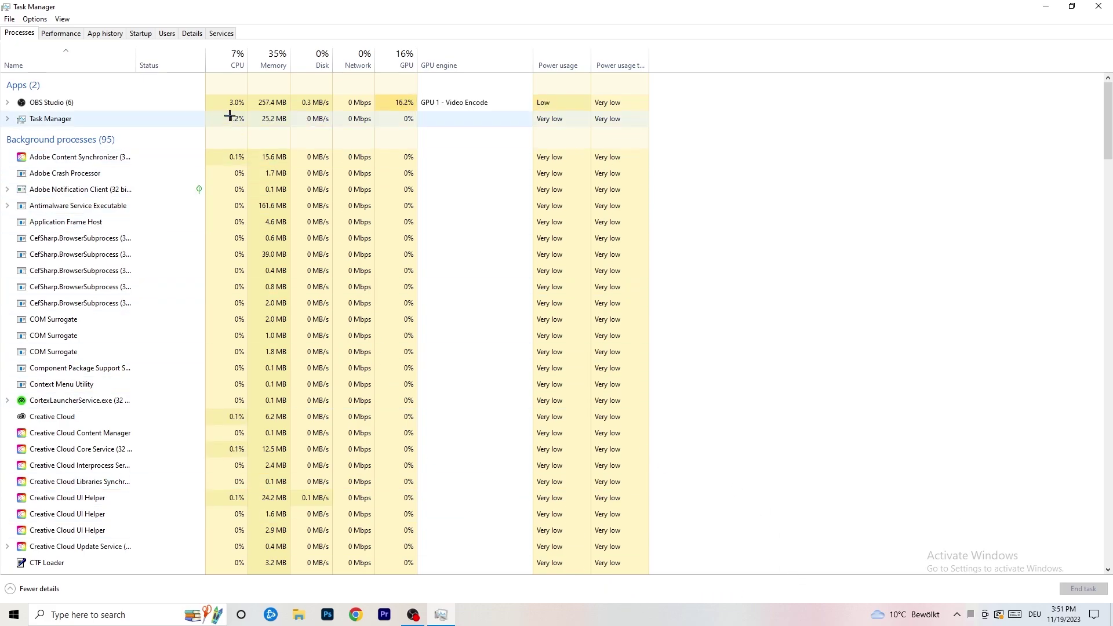
# - View the detailed process list and show the priority levels available for a Creative Cloud UI Helper process
pyautogui.click(183, 34)
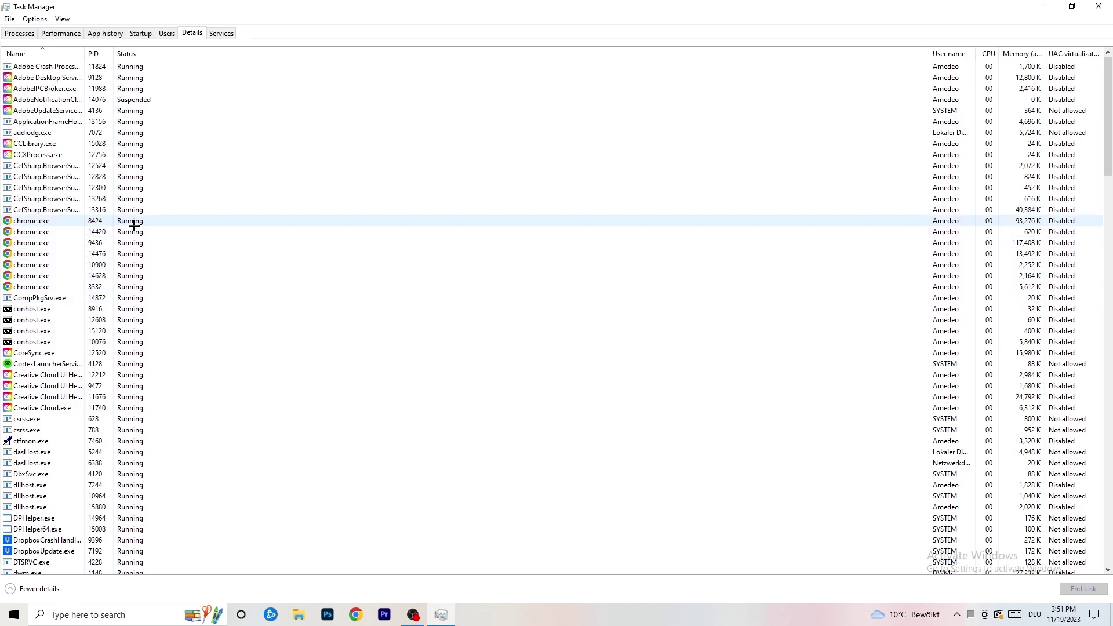
pyautogui.scroll(-3, 134, 226)
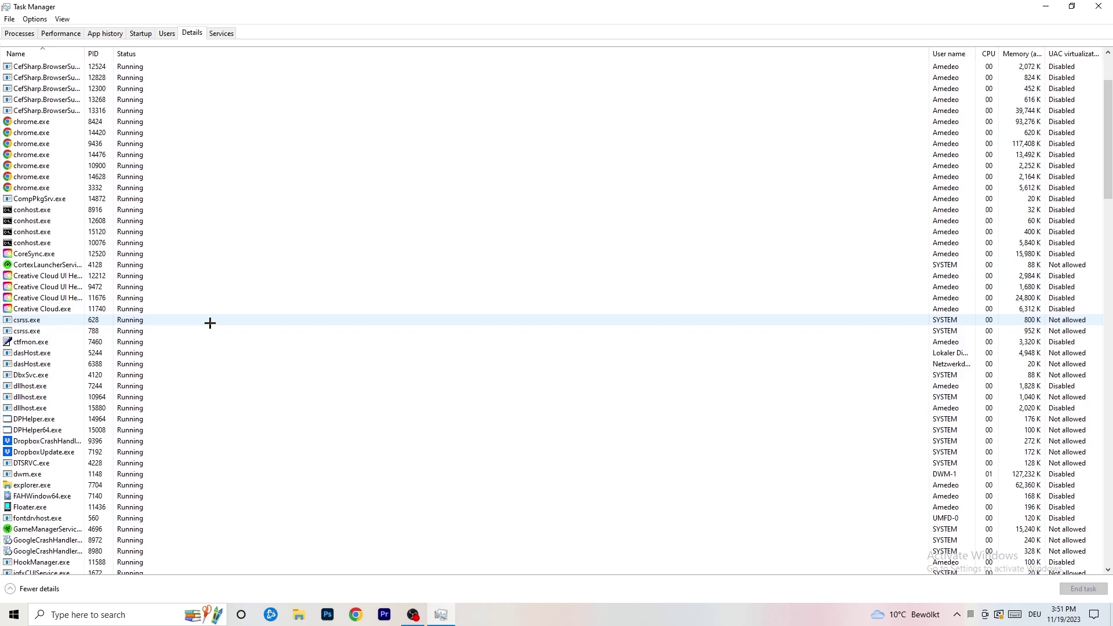
pyautogui.rightClick(46, 296)
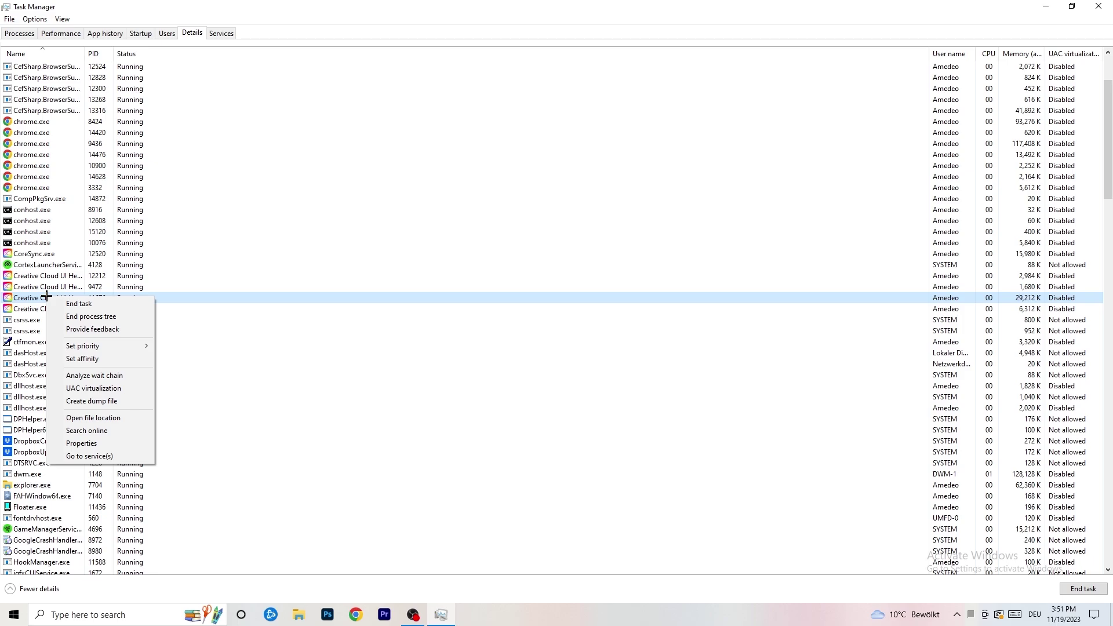
pyautogui.moveTo(102, 348)
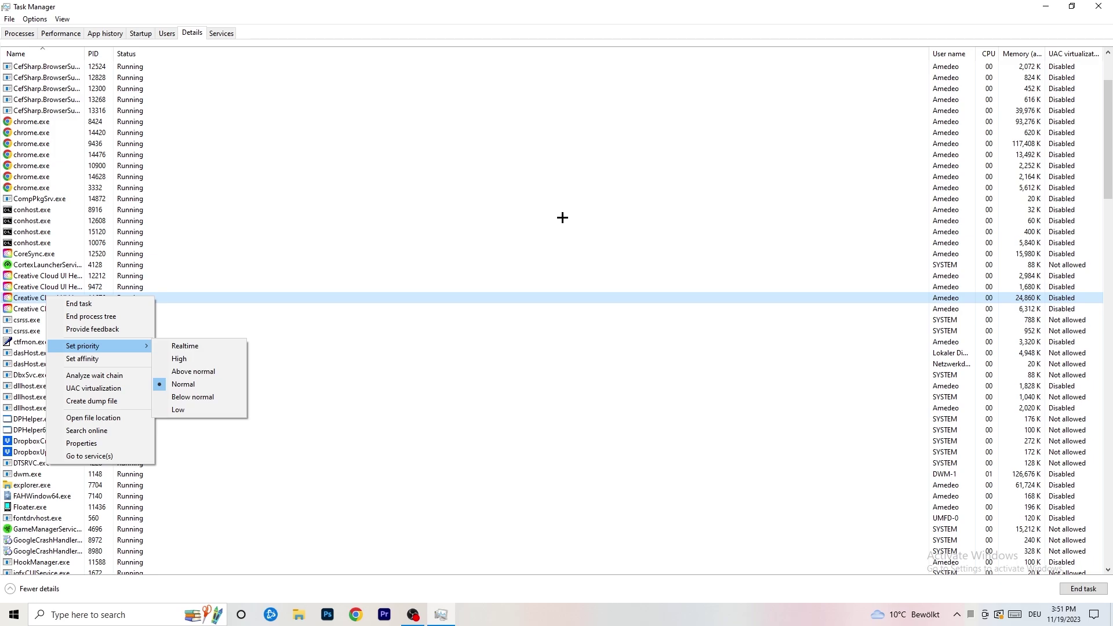
# - Review the programs that launch at startup and inspect the actions available for File Association Helper without applying any
pyautogui.click(144, 33)
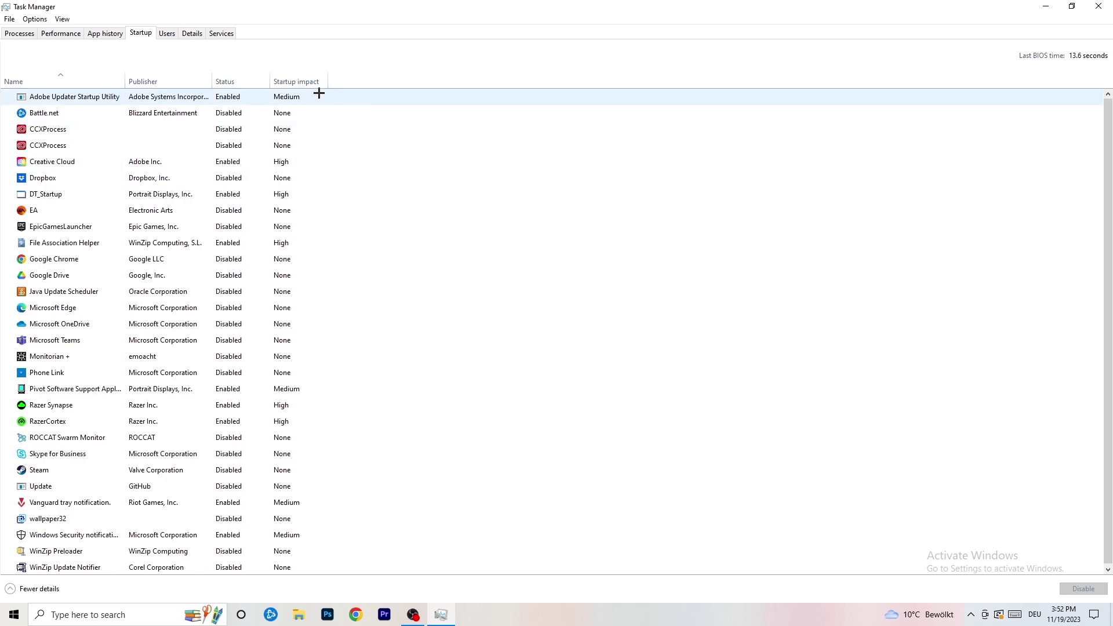
pyautogui.scroll(-1, 323, 512)
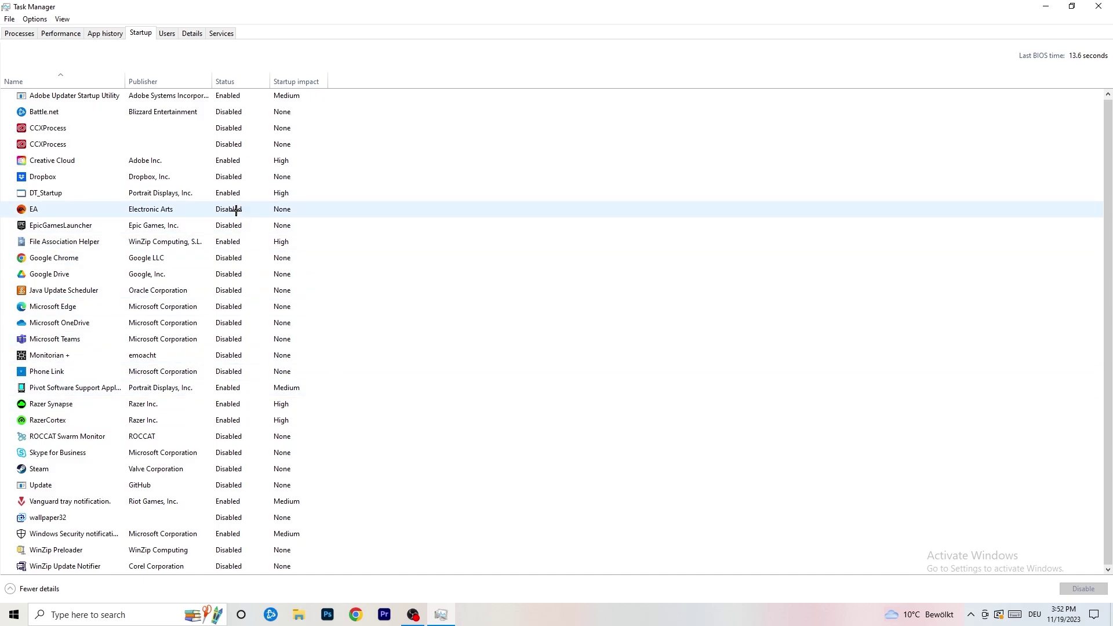
pyautogui.rightClick(239, 243)
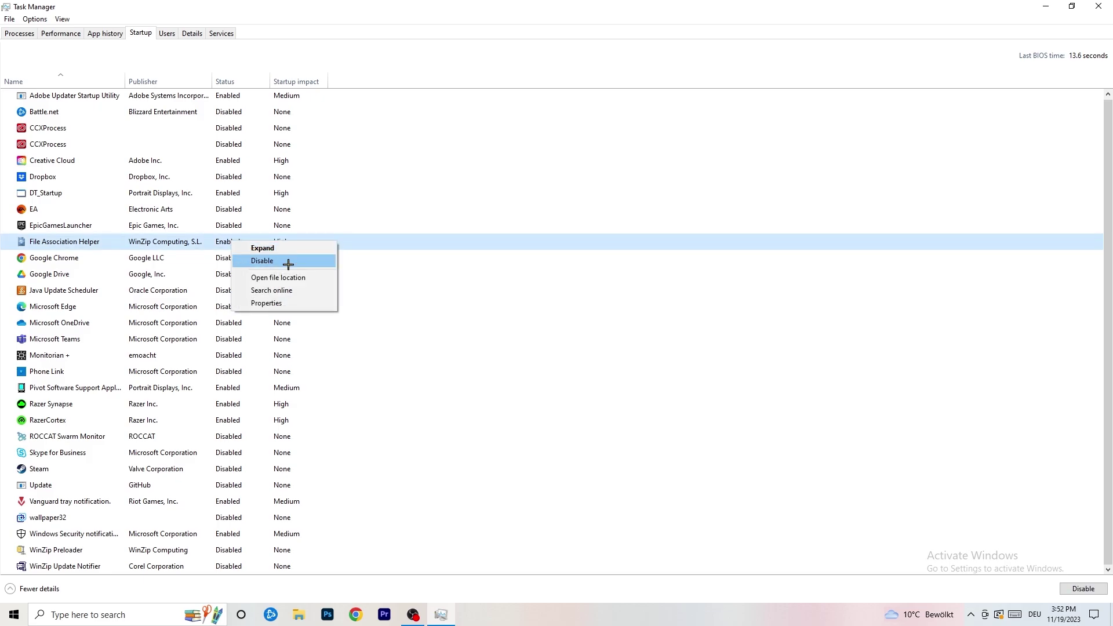
pyautogui.click(454, 84)
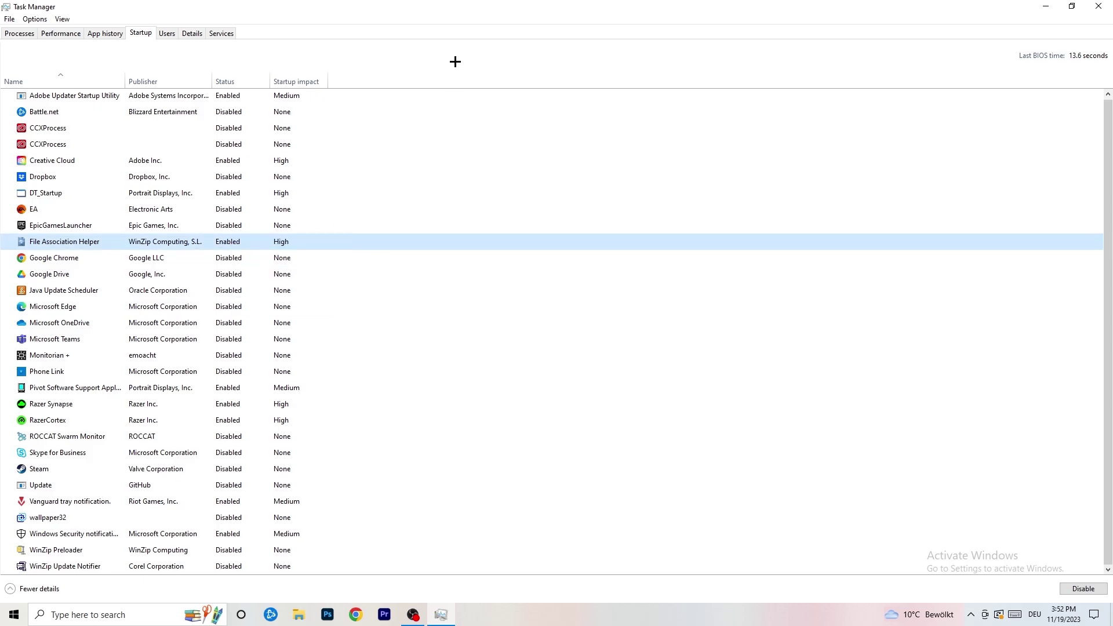
# - Sort the running processes by CPU usage and by GPU usage to examine which ones consume the most resources
pyautogui.click(29, 34)
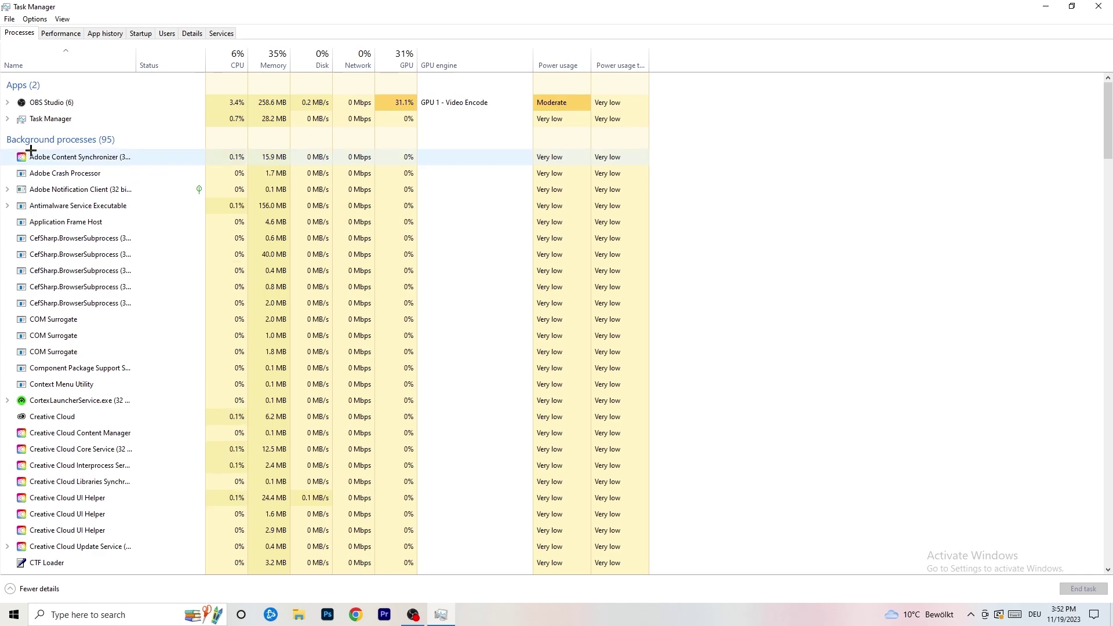
pyautogui.click(237, 49)
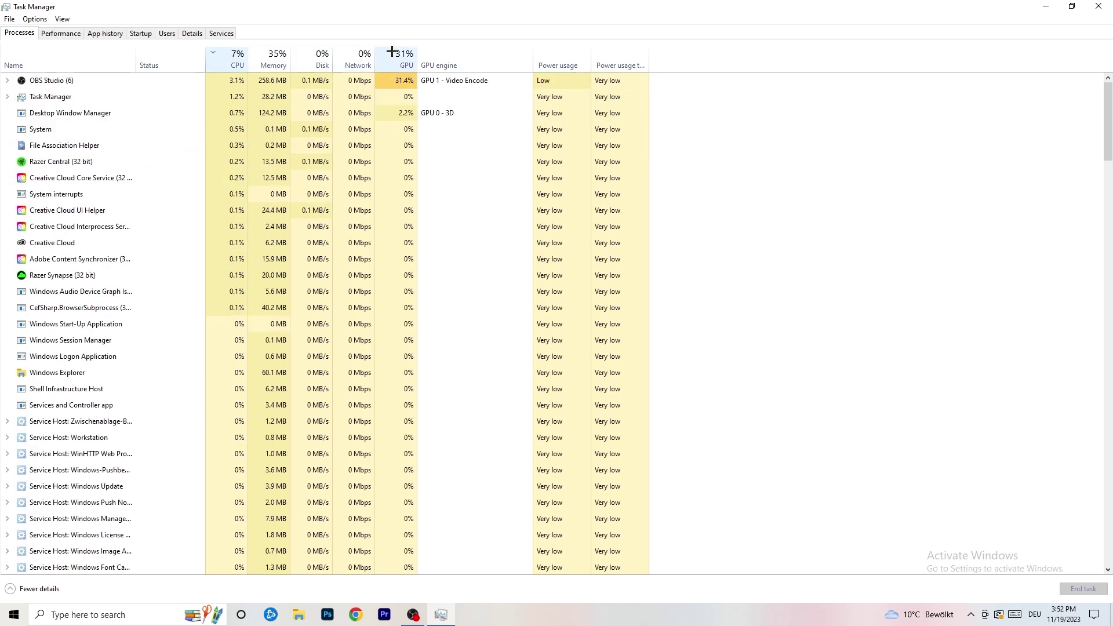
pyautogui.click(397, 51)
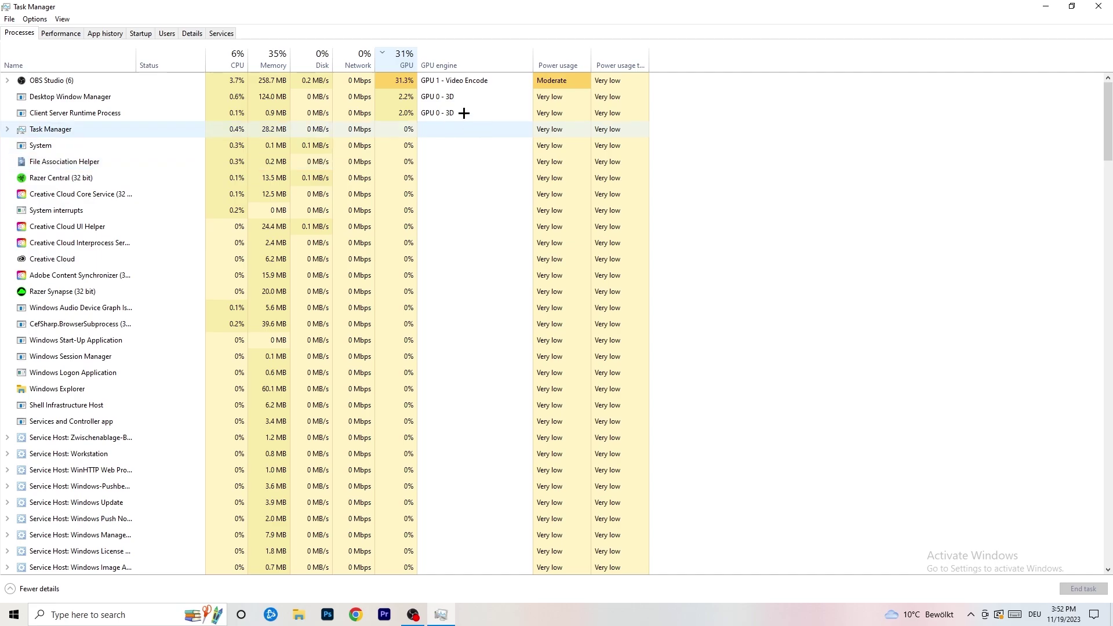
pyautogui.click(401, 61)
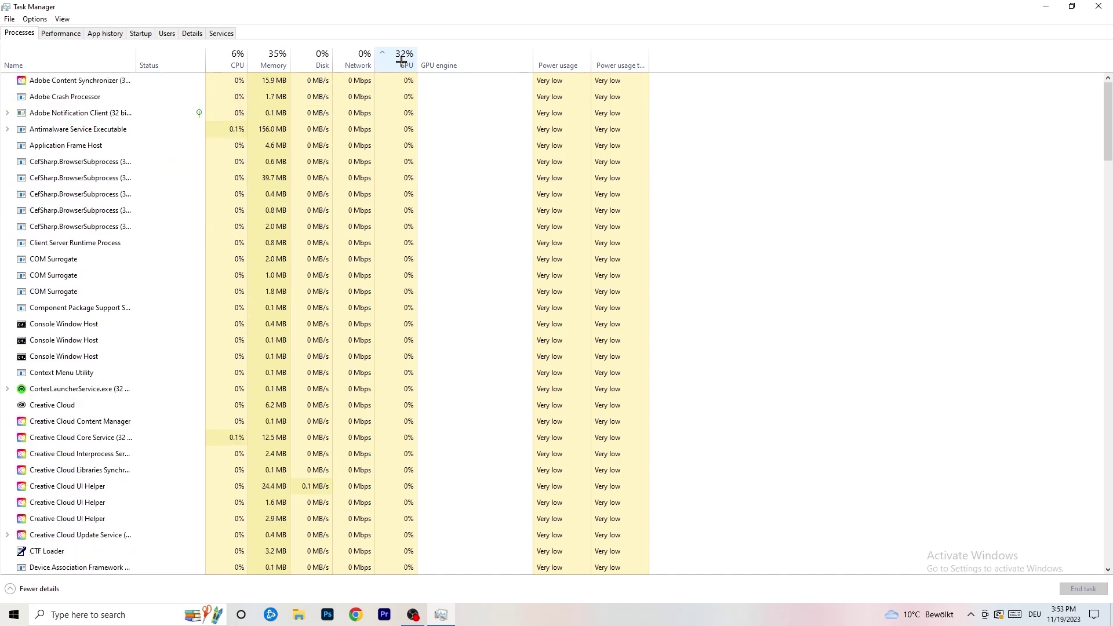
pyautogui.scroll(-14, 406, 182)
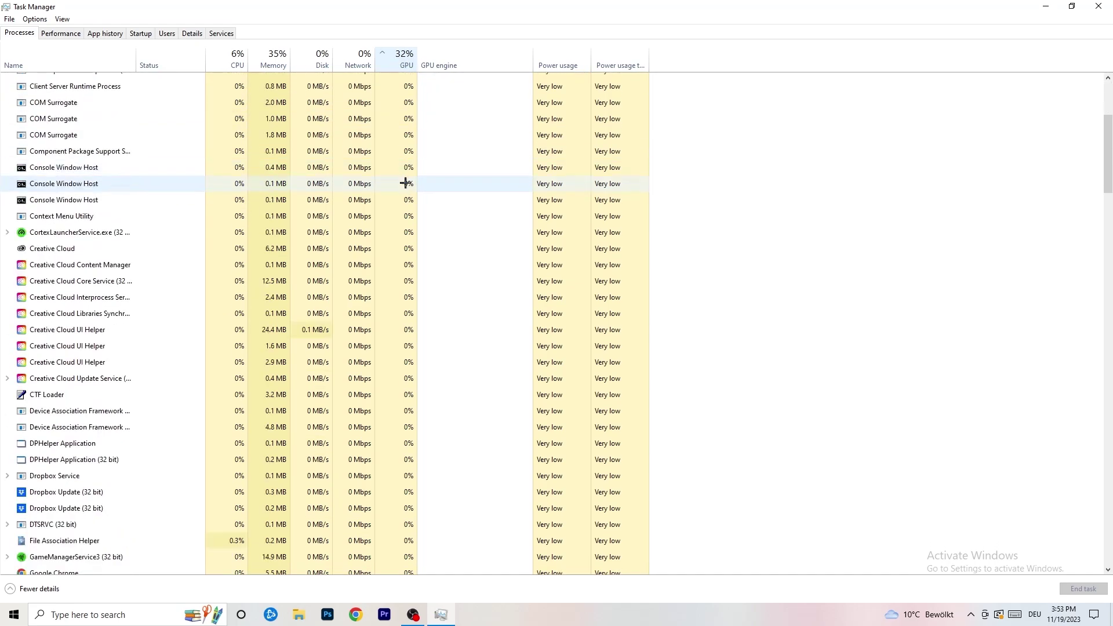
pyautogui.scroll(12, 410, 181)
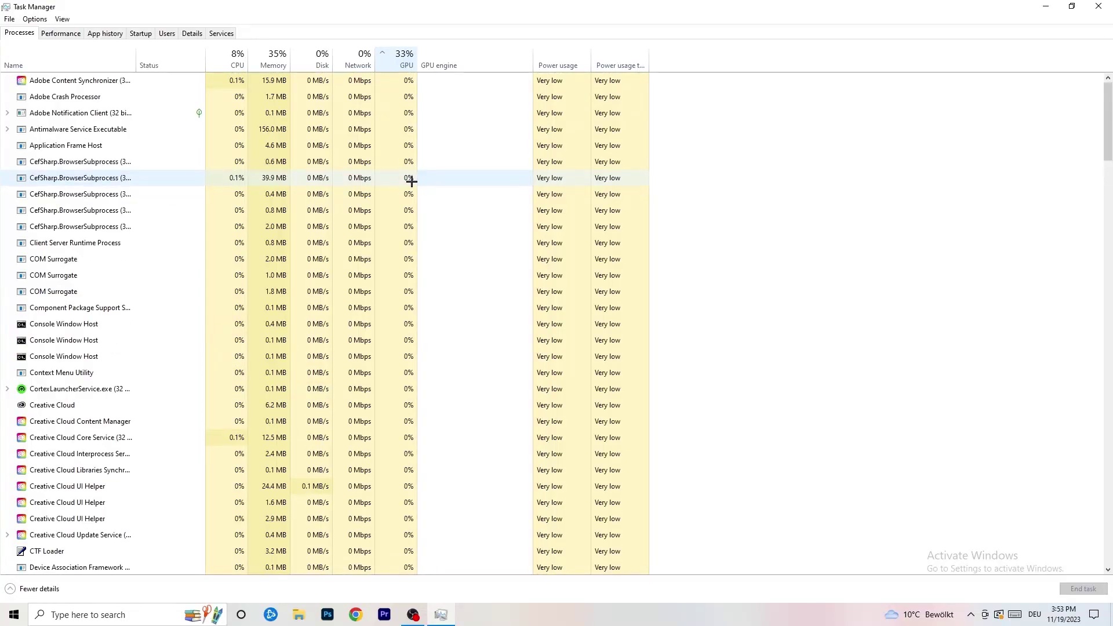
pyautogui.scroll(-16, 410, 174)
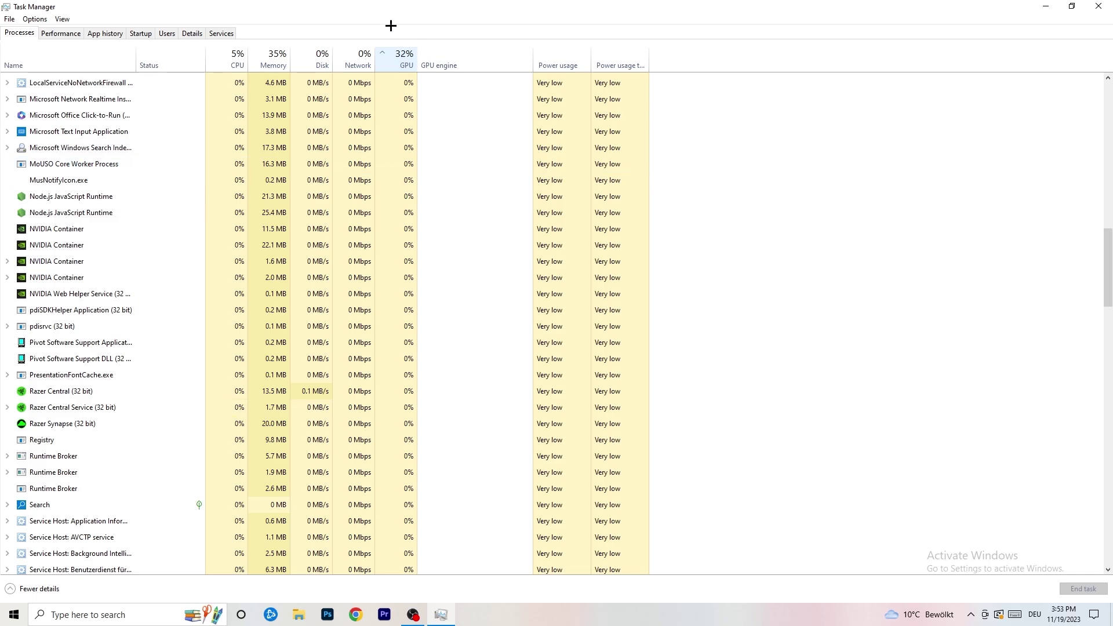
# - Inspect the actions for the Microsoft Windows Search Indexer process, re-sort the processes by CPU usage and close Task Manager
pyautogui.rightClick(377, 144)
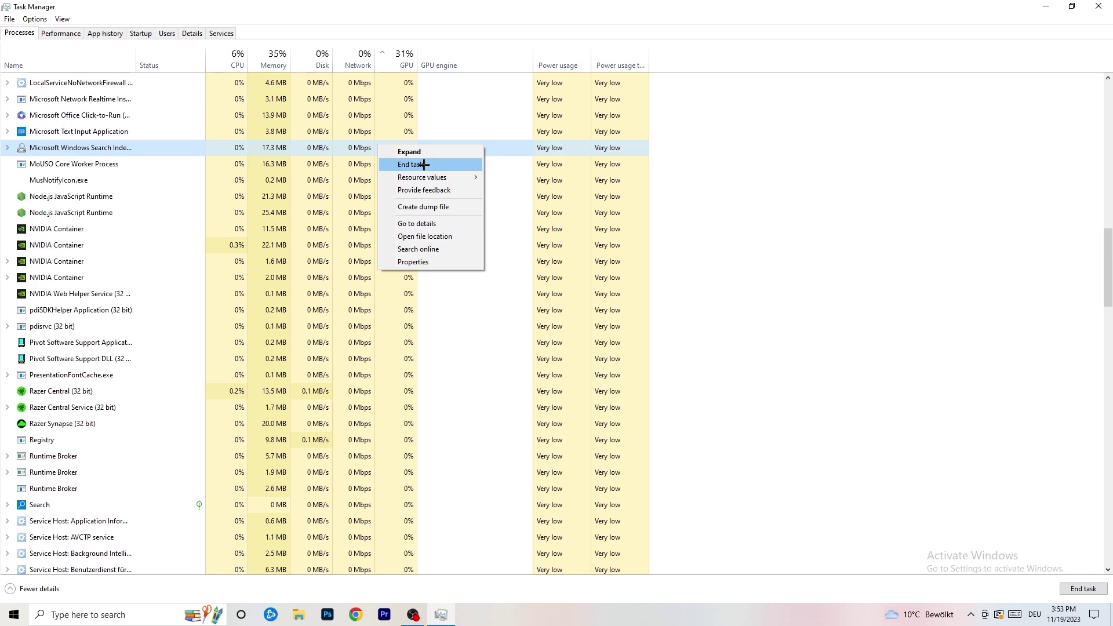
pyautogui.click(237, 56)
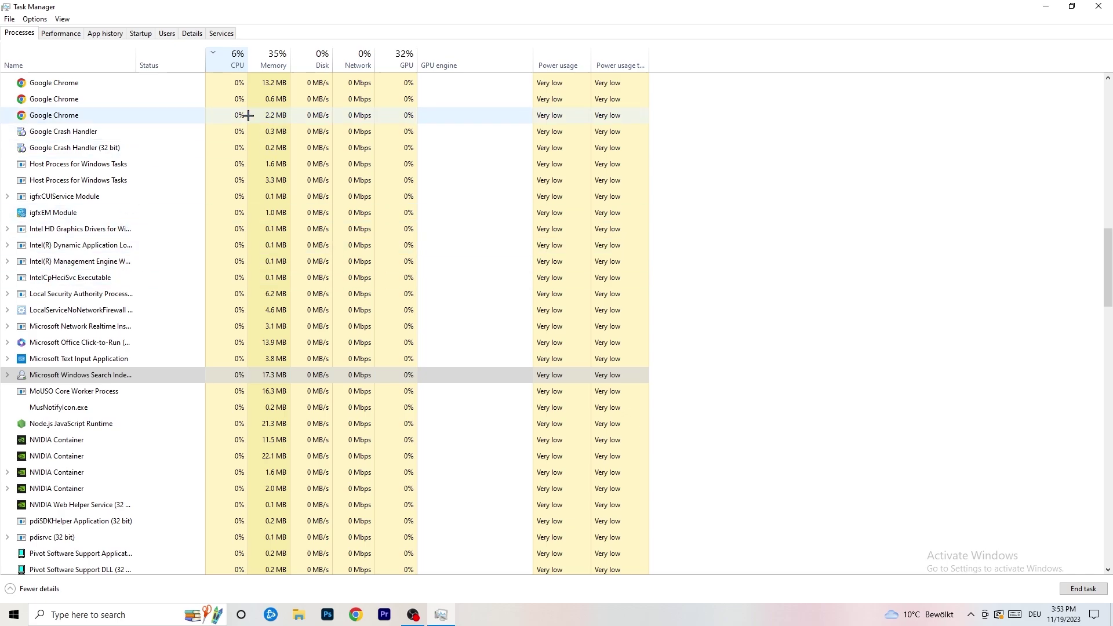
pyautogui.click(1098, 5)
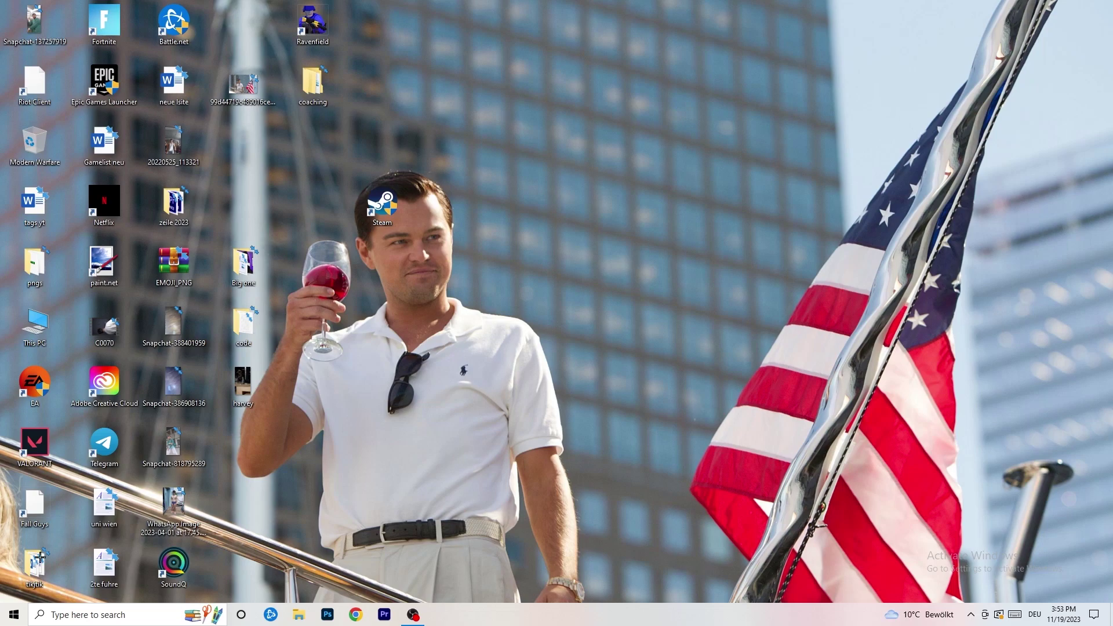
# - Open the Windows gaming settings and check whether Xbox Game Bar is enabled
pyautogui.click(14, 614)
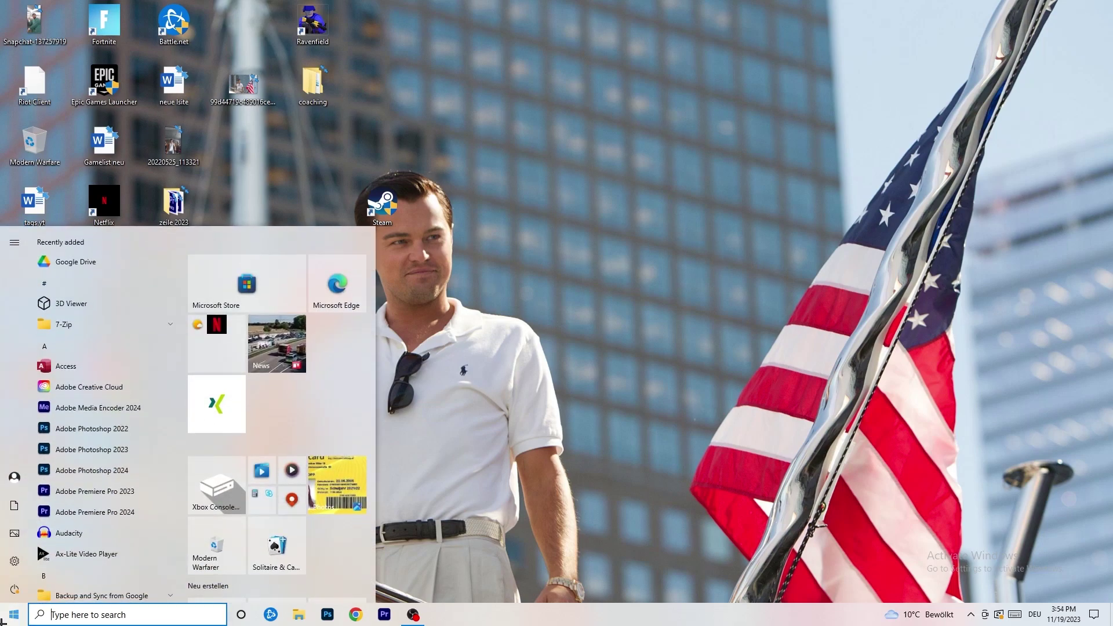
pyautogui.click(14, 561)
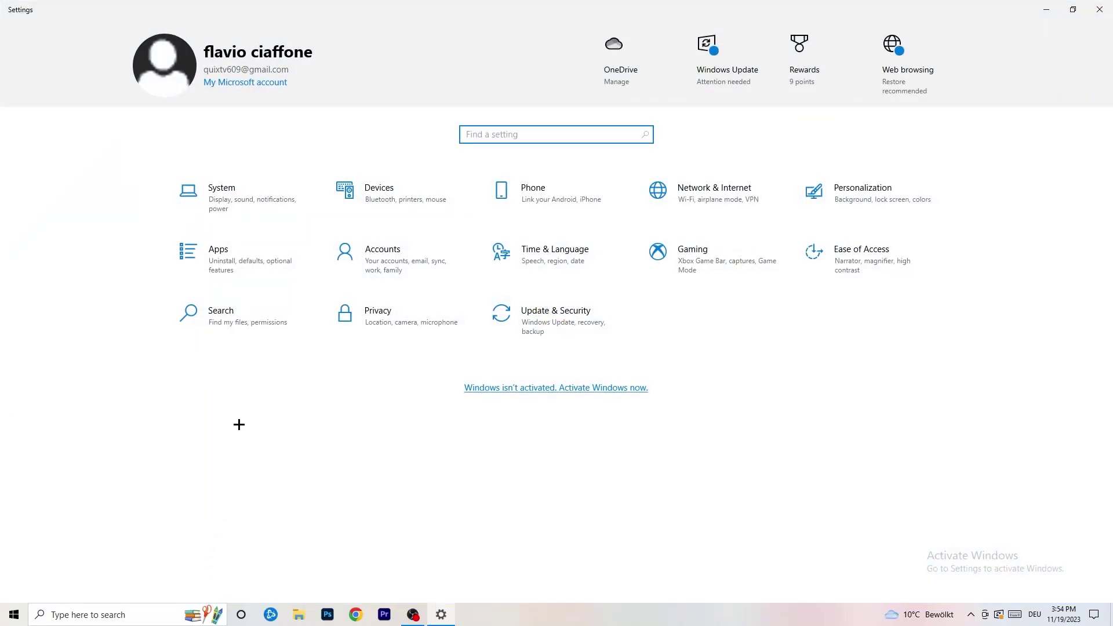
pyautogui.click(692, 255)
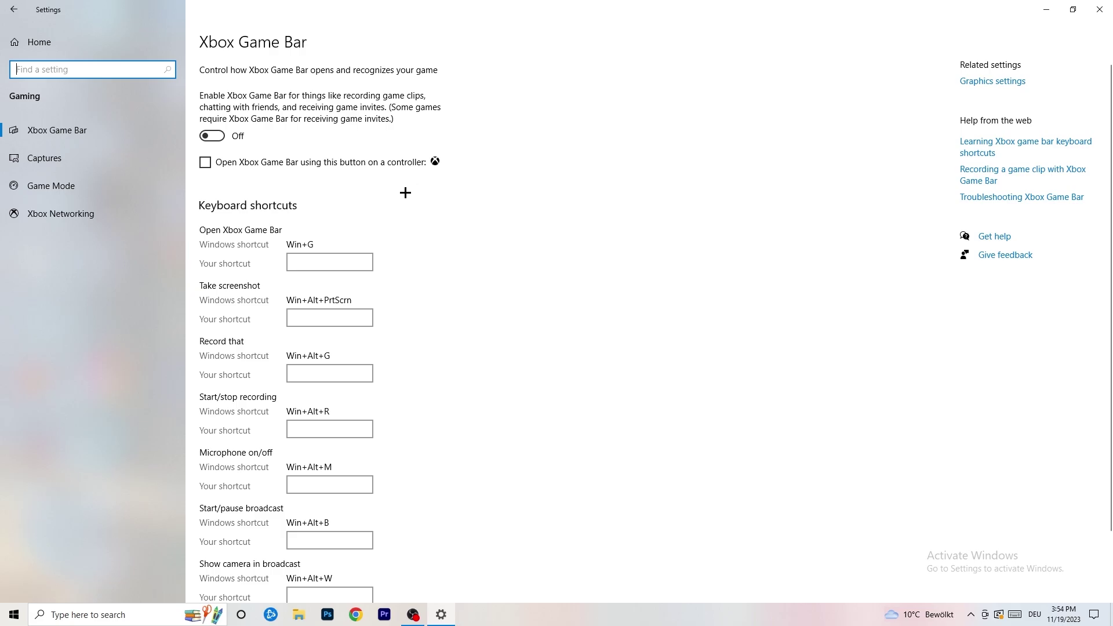
# - Review the background recording, audio and video options for game captures, and check the Game Mode setting
pyautogui.click(96, 151)
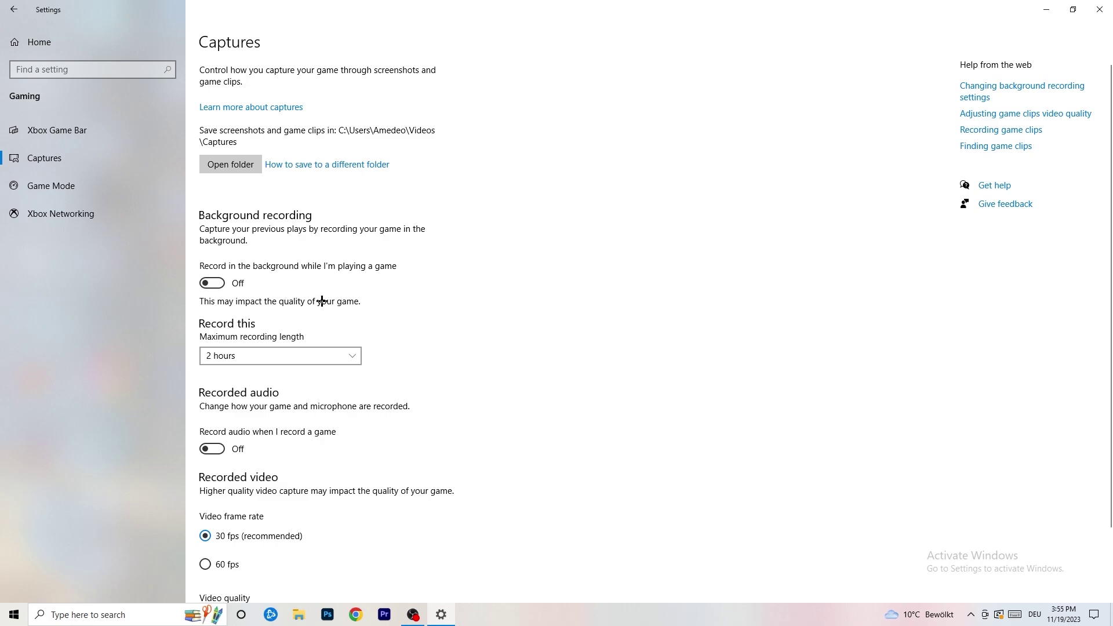
pyautogui.scroll(-3, 320, 300)
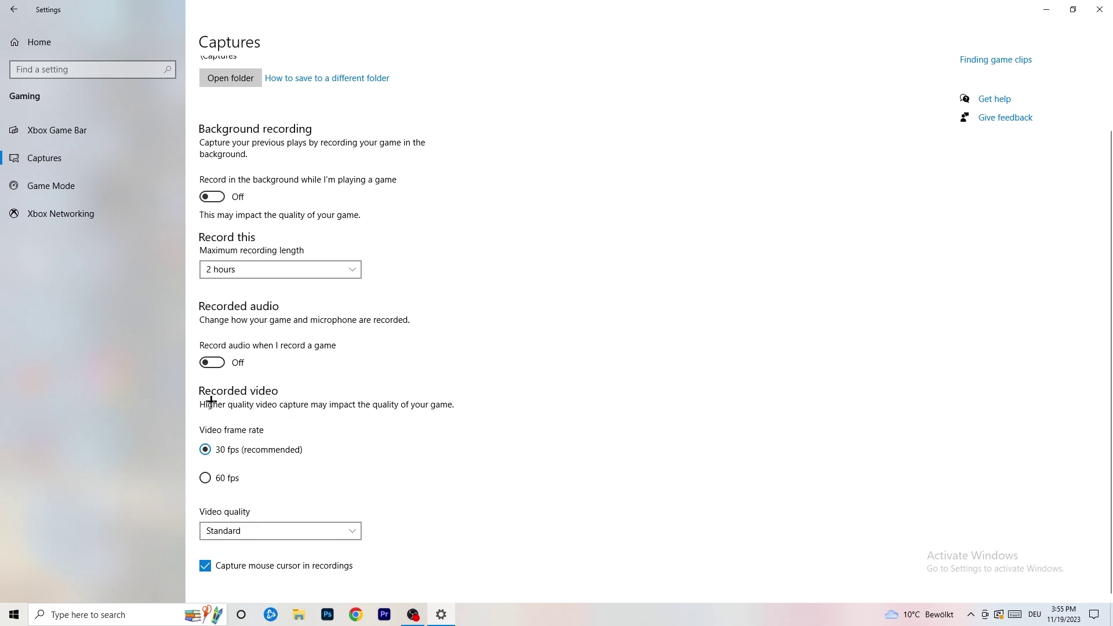
pyautogui.click(24, 183)
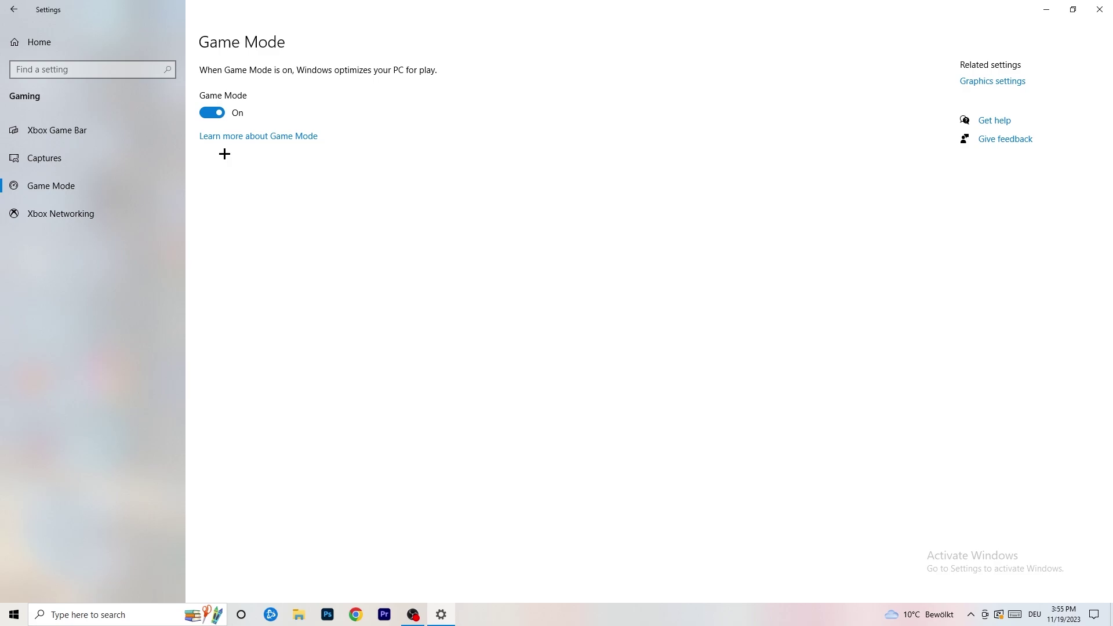
# - Check Windows Update for pending updates, briefly moving the Settings window aside and maximizing it again
pyautogui.click(13, 9)
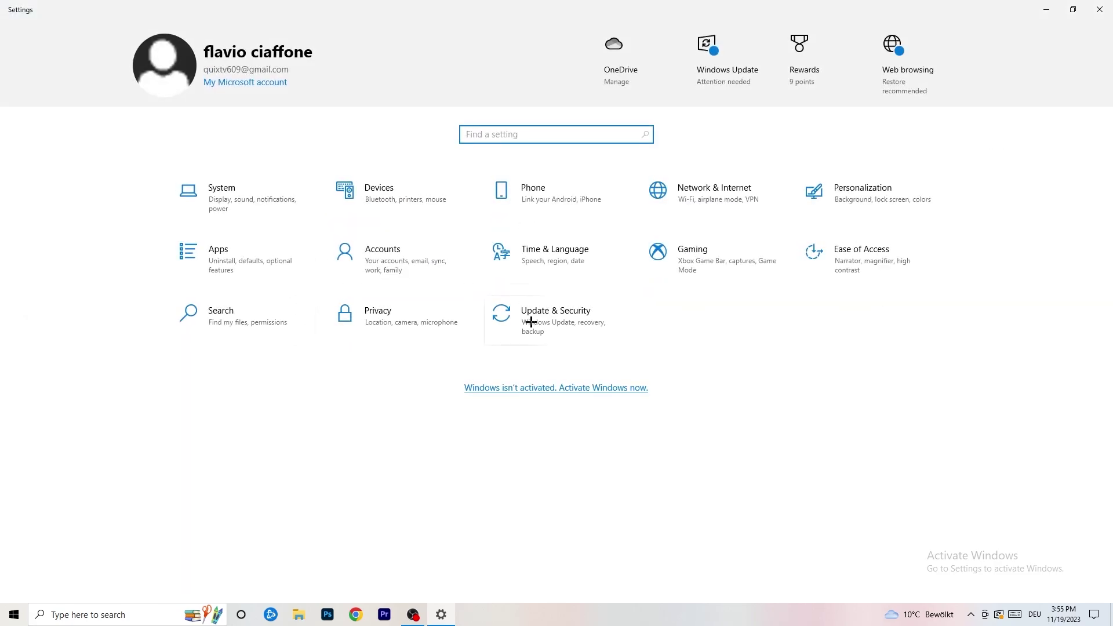
pyautogui.click(587, 319)
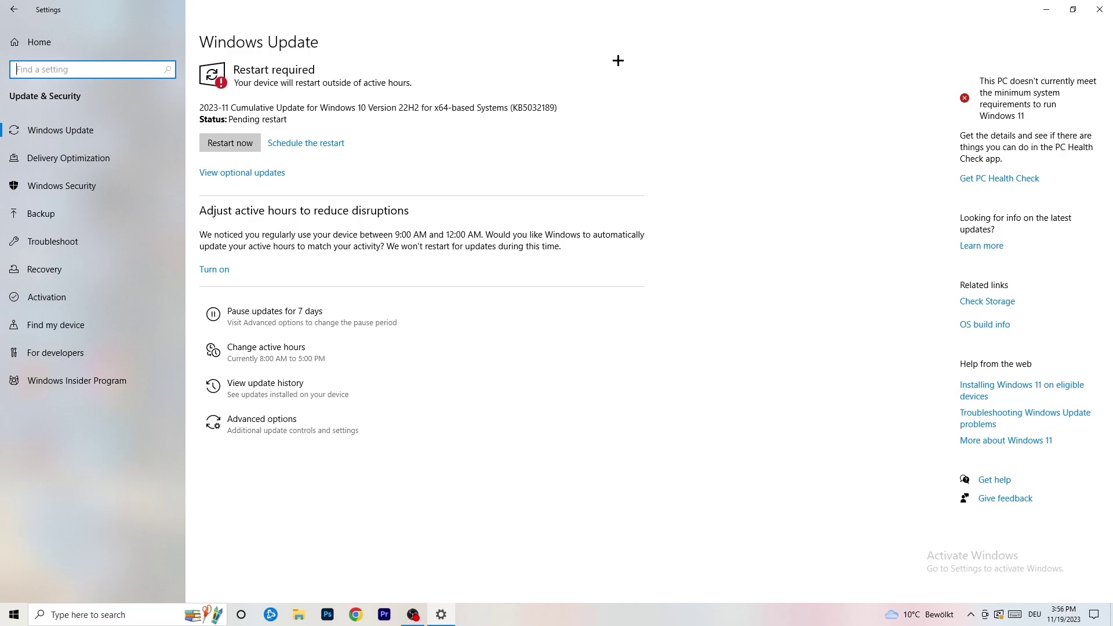
pyautogui.moveTo(811, 5); pyautogui.dragTo(198, 427)
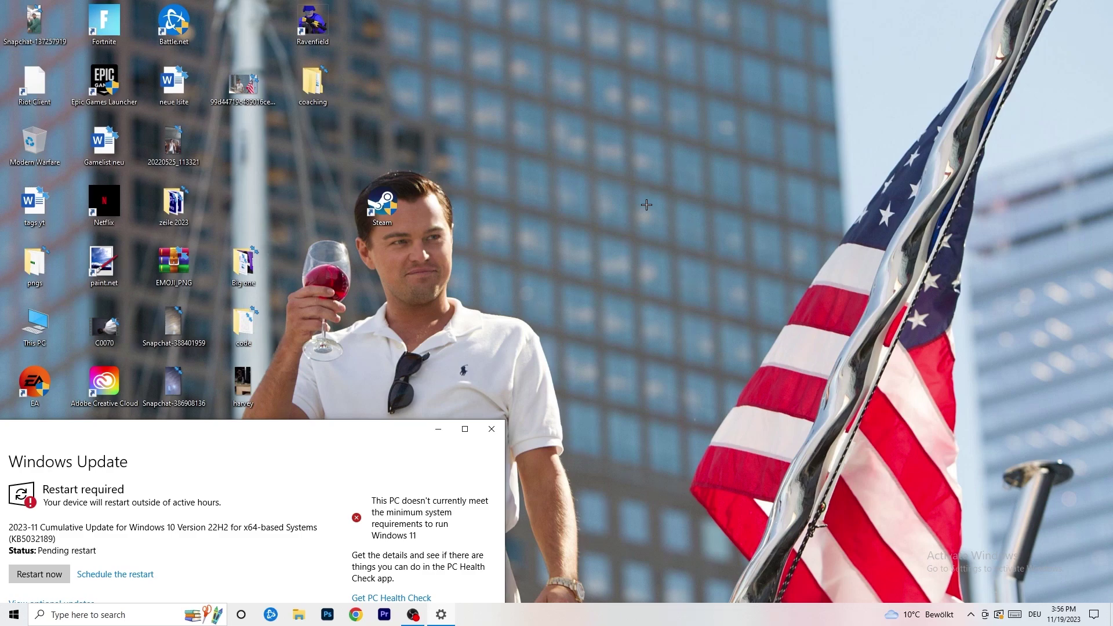
pyautogui.click(465, 429)
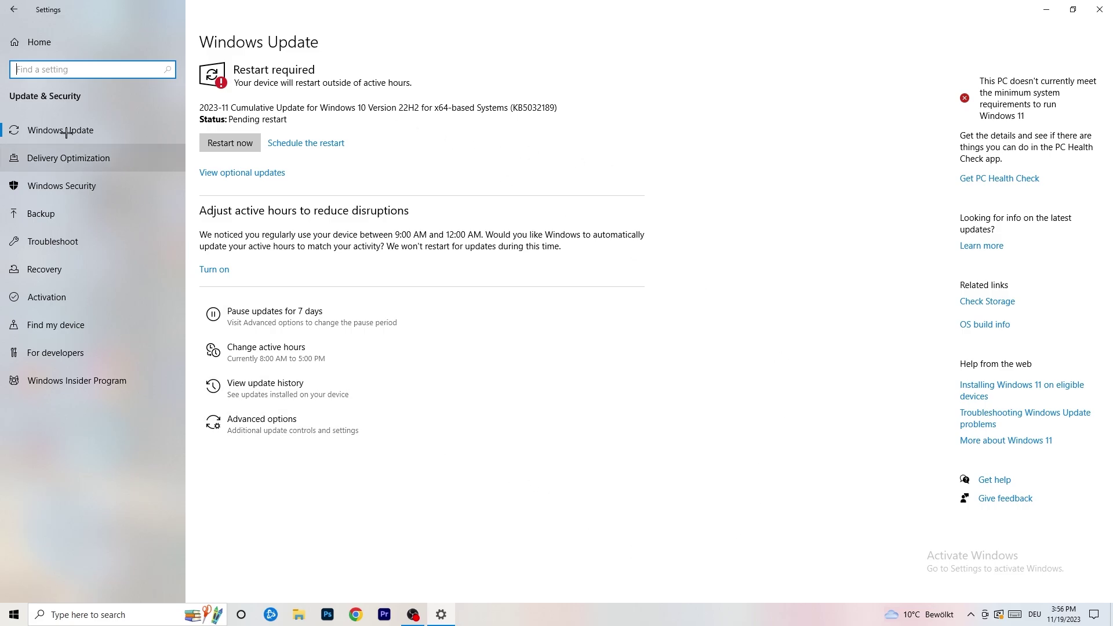
# - Review the main display's scaling and resolution options in the system display settings without changing them
pyautogui.click(14, 9)
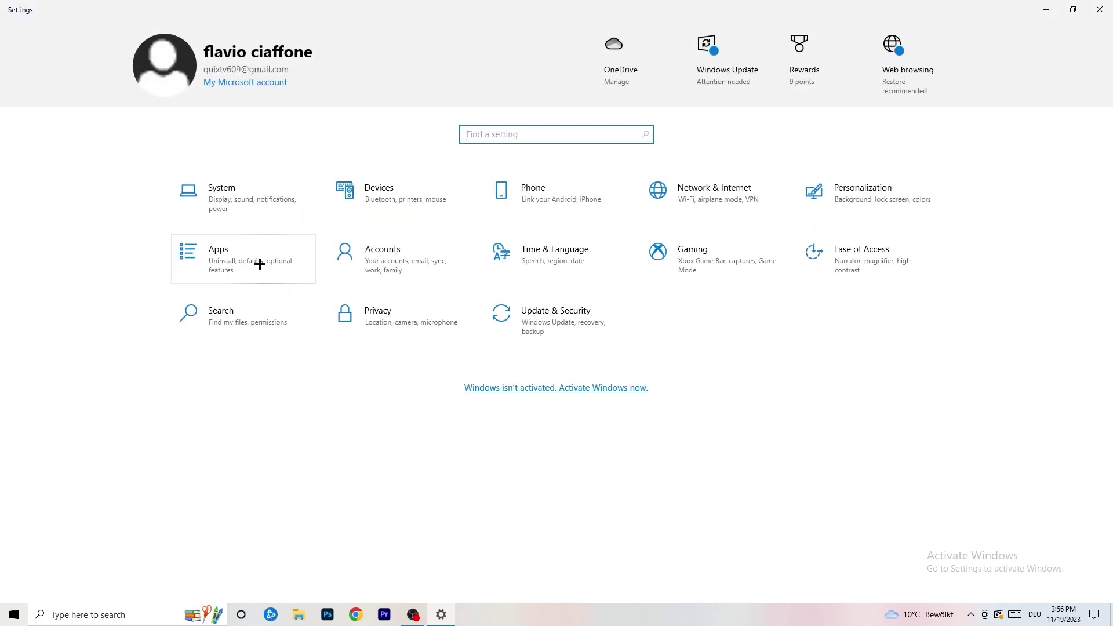
pyautogui.click(244, 210)
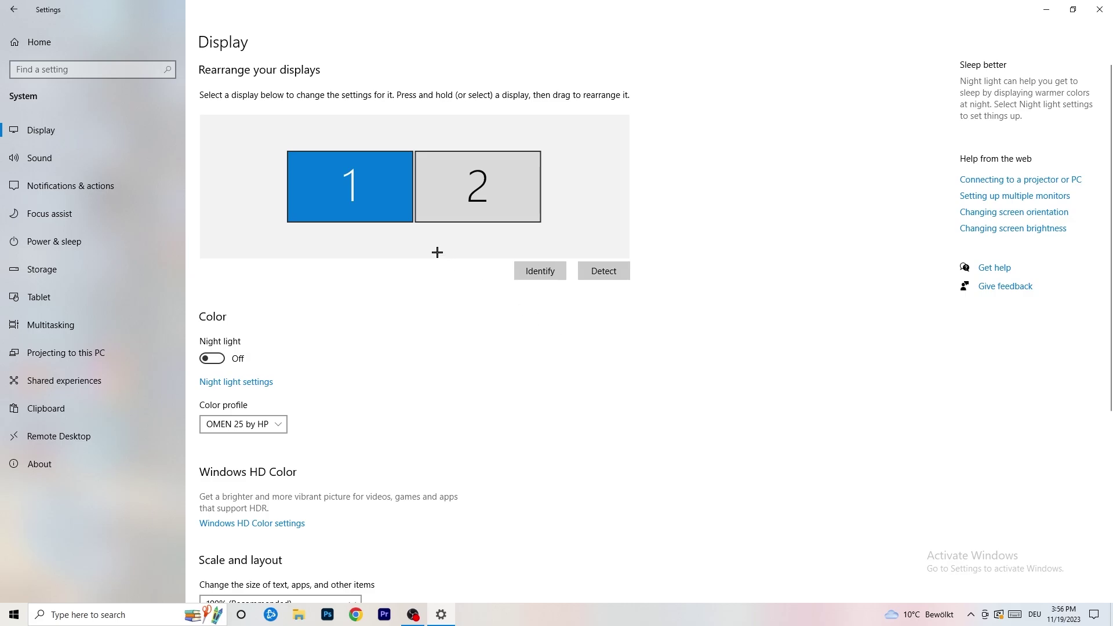
pyautogui.scroll(-4, 435, 290)
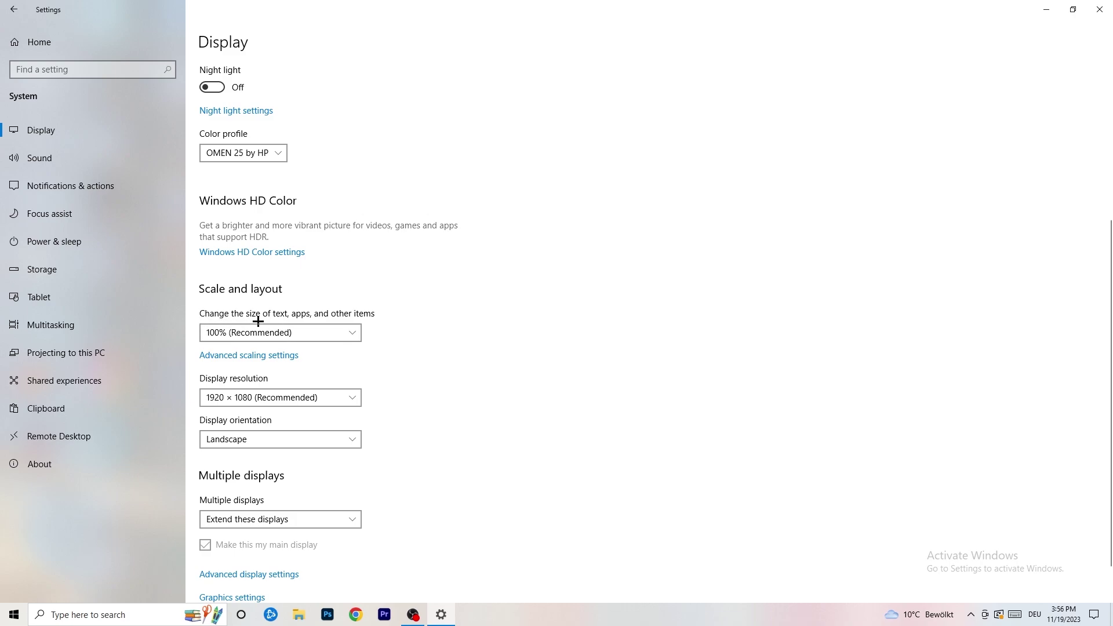
pyautogui.click(354, 332)
pyautogui.click(540, 285)
pyautogui.scroll(-1, 265, 313)
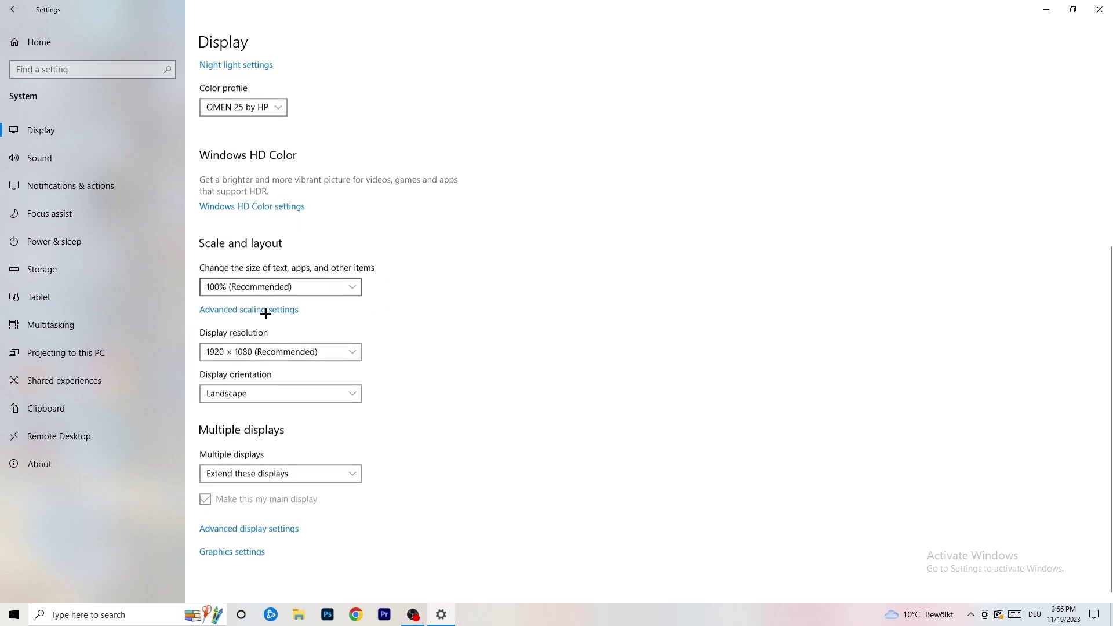
pyautogui.click(313, 351)
pyautogui.click(558, 318)
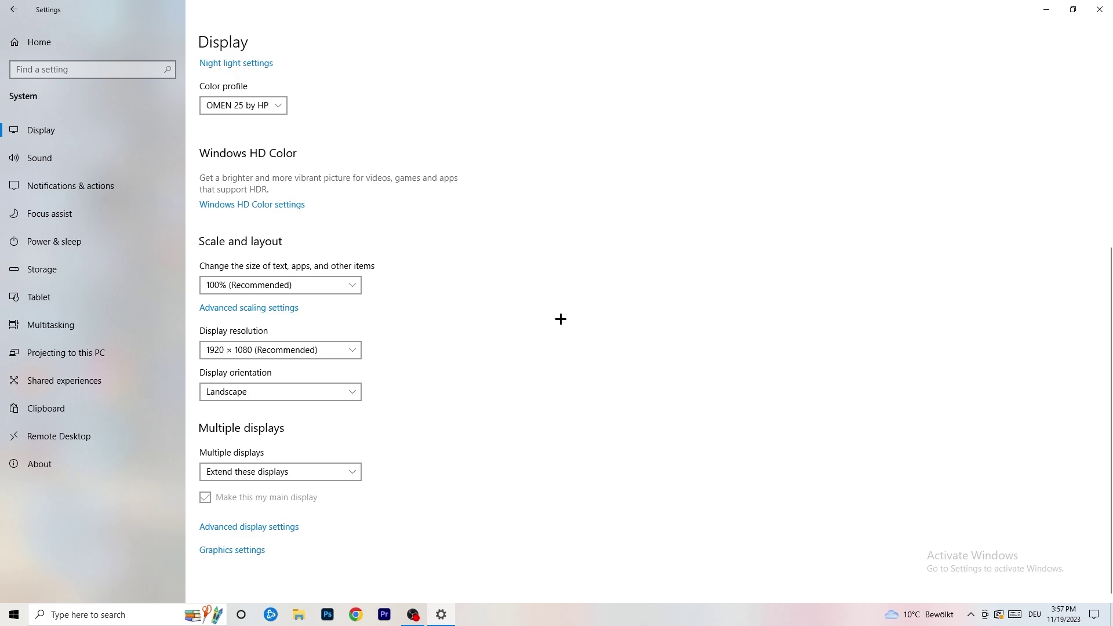
# - Open the additional power settings from Power & sleep, review the available power plans including the additional ones, and close Power Options
pyautogui.click(76, 243)
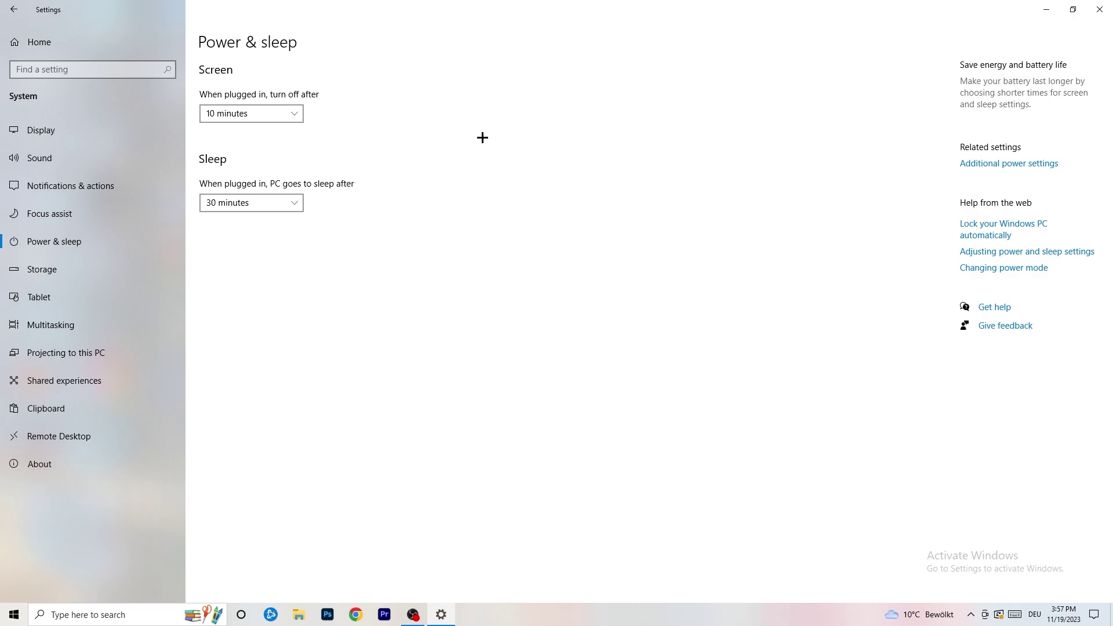
pyautogui.click(997, 165)
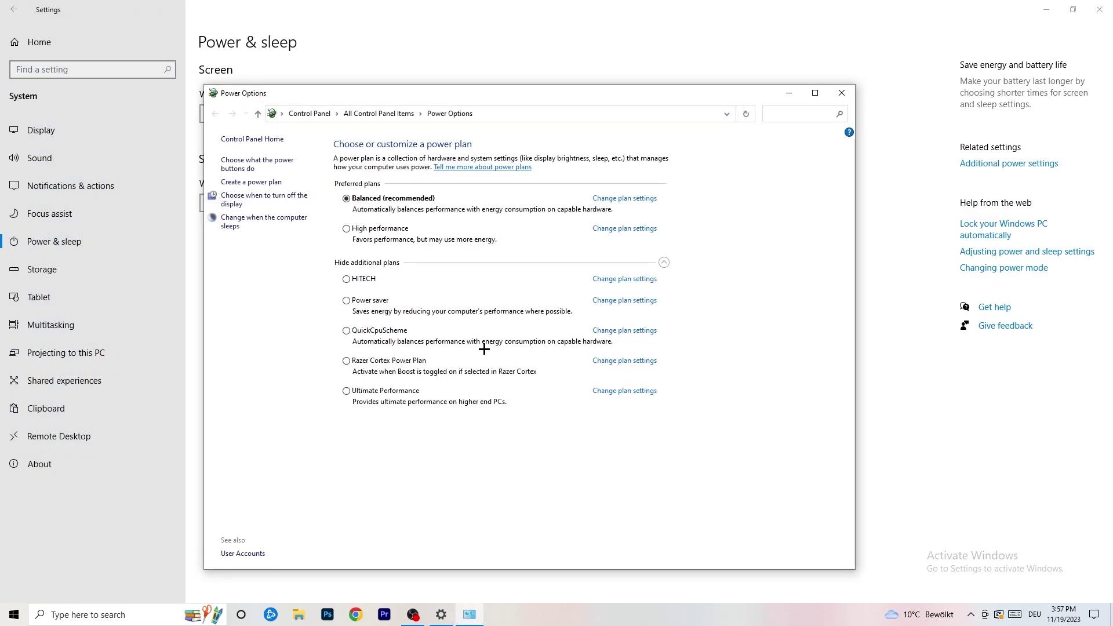
pyautogui.click(664, 262)
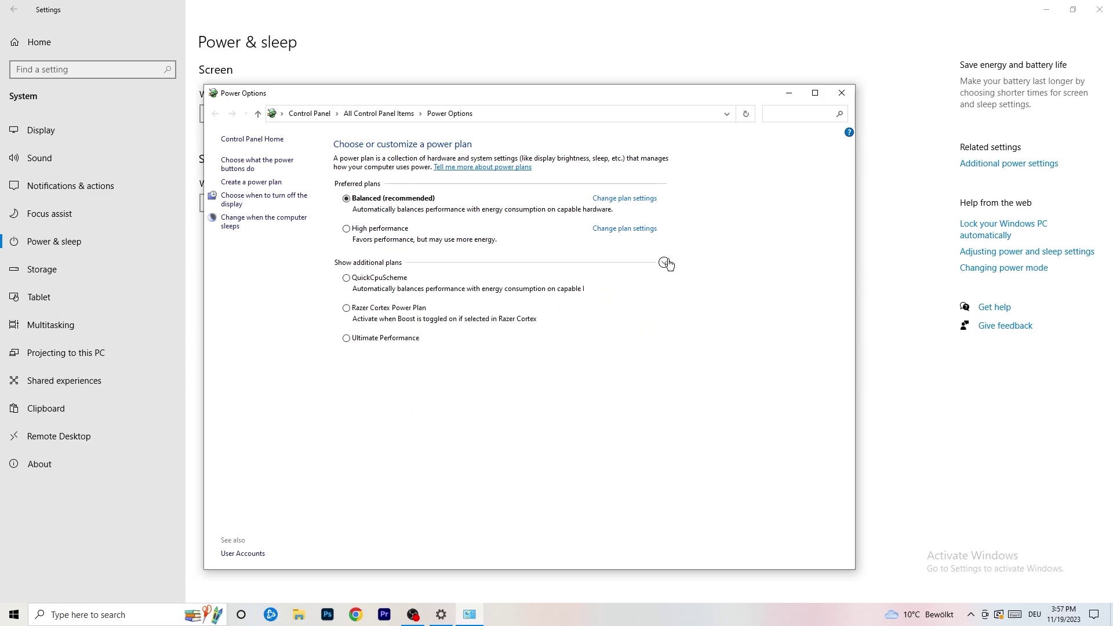
pyautogui.click(665, 262)
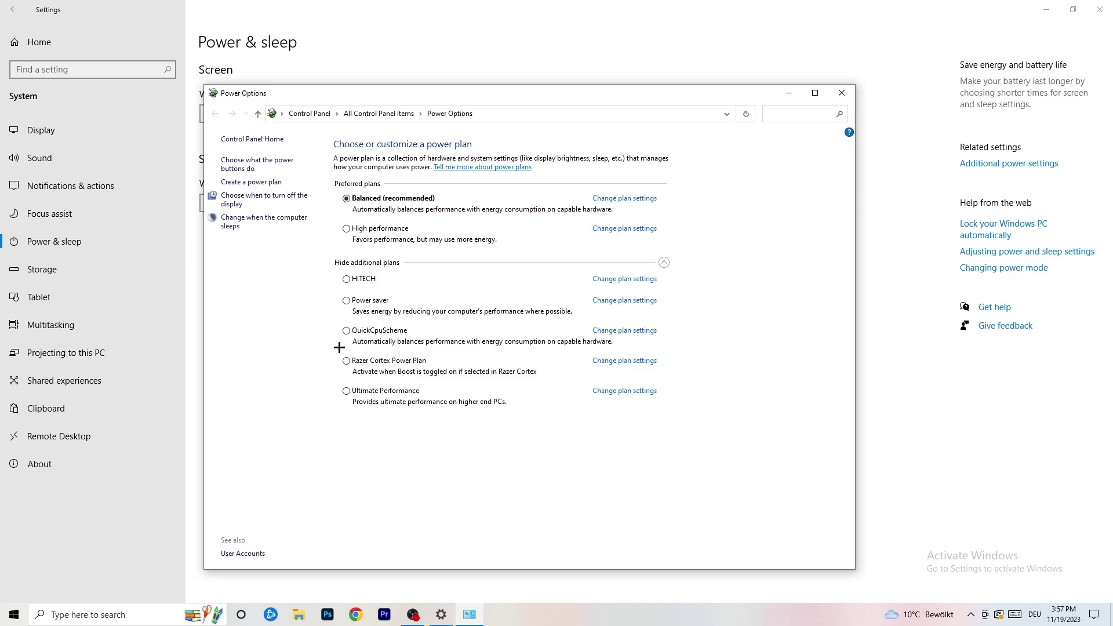
pyautogui.click(841, 93)
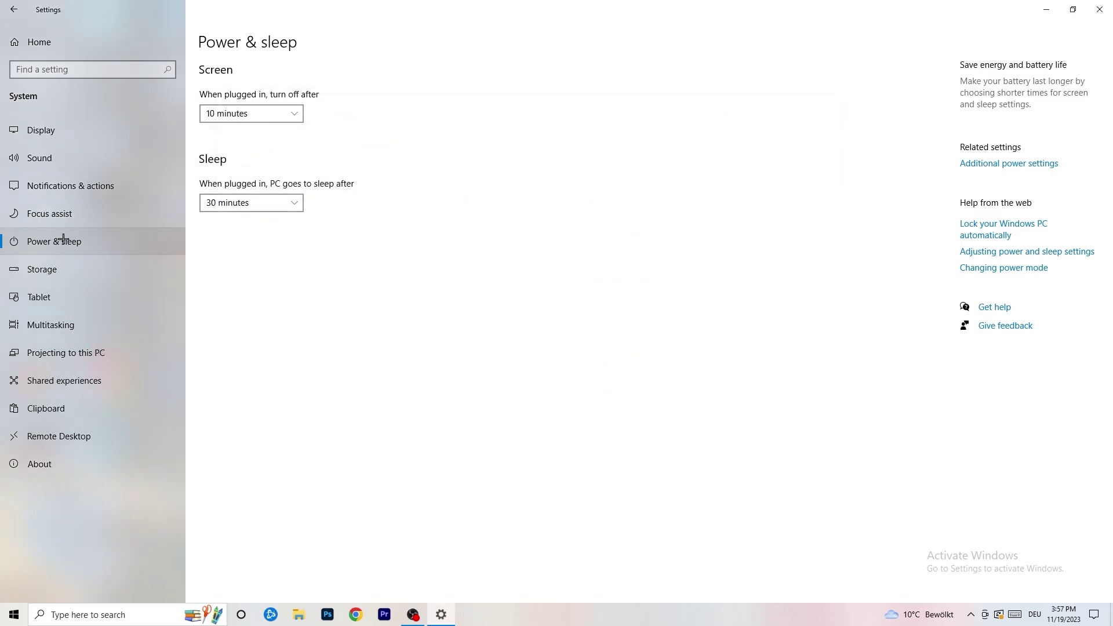
# - Review the Storage Sense schedule and temporary-file cleanup options for the PC's storage, and close Settings
pyautogui.click(68, 270)
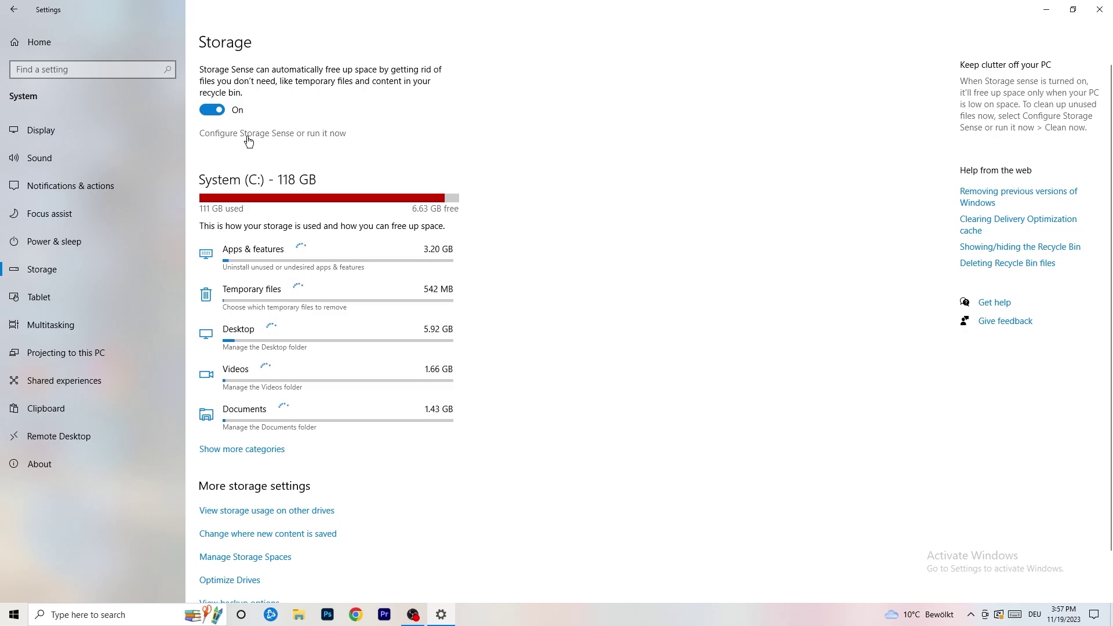
pyautogui.click(249, 135)
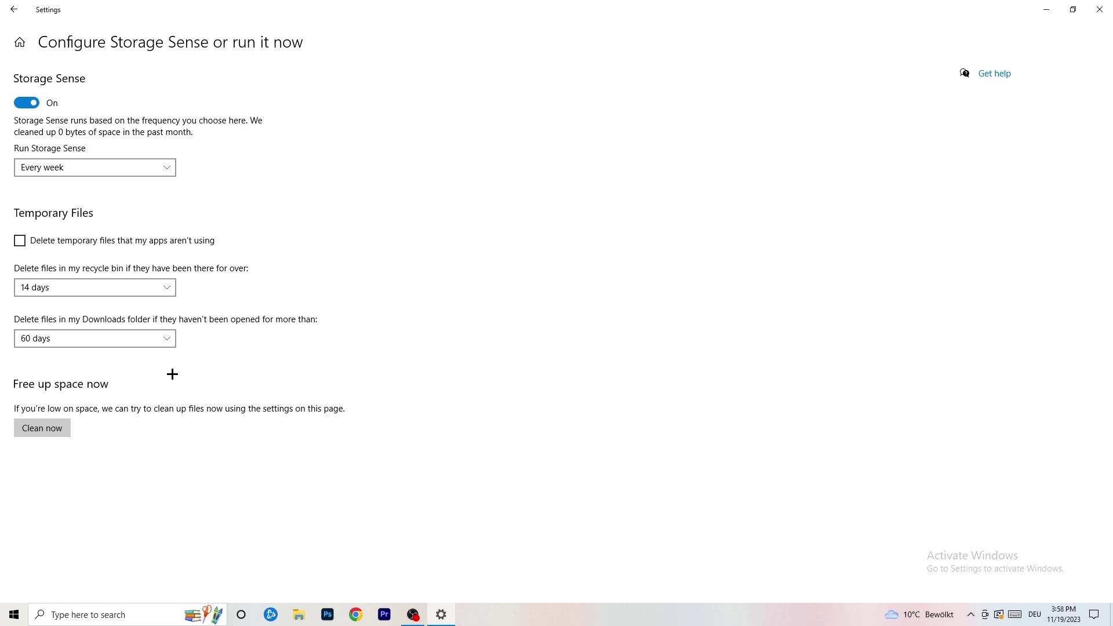
pyautogui.click(1098, 5)
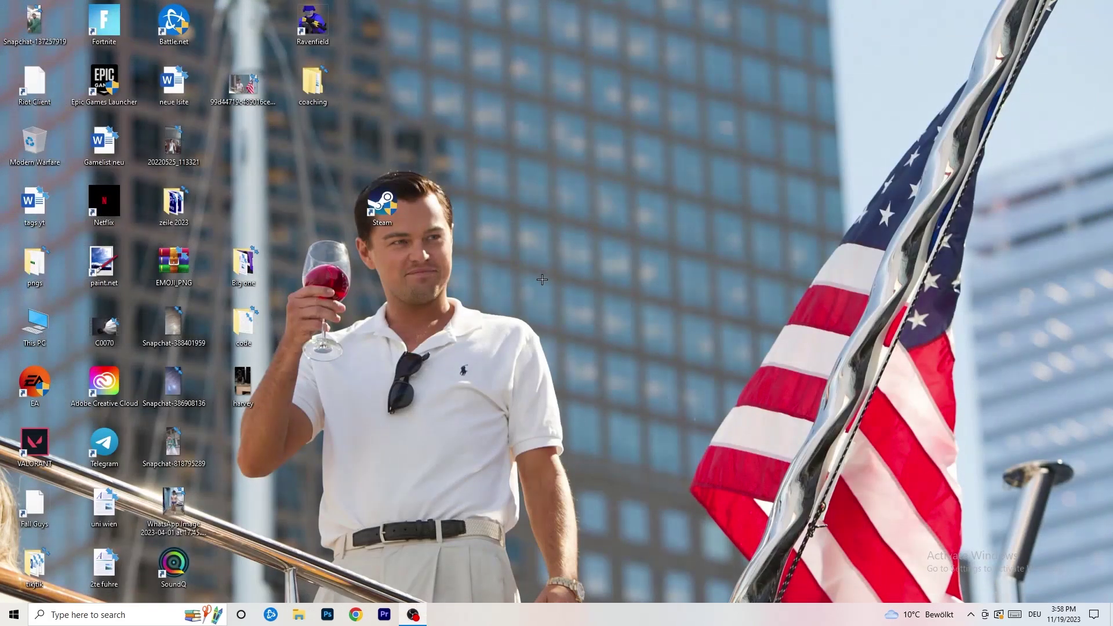